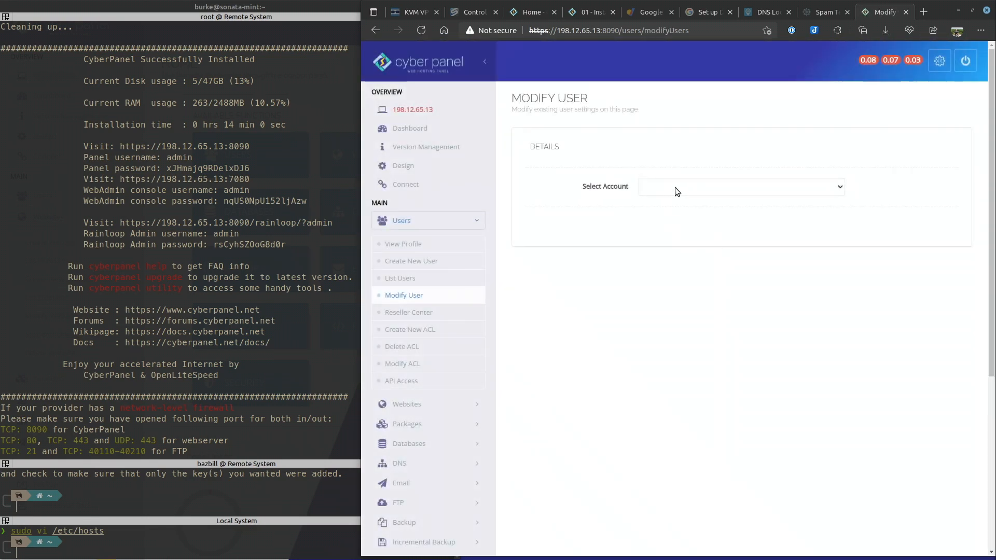
# Step: Select the admin account and set first name mylab and last name admin
pyautogui.click(677, 187)
pyautogui.click(684, 211)
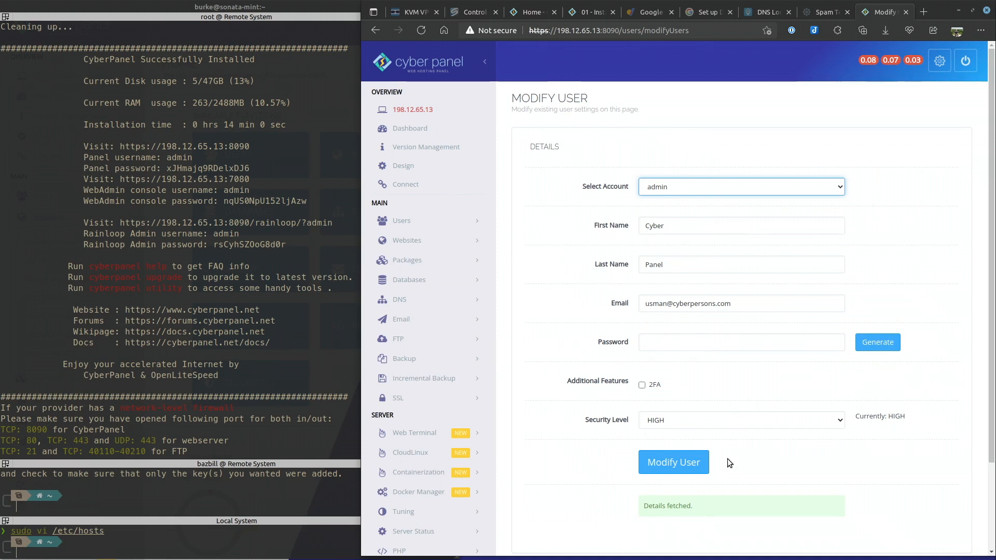
pyautogui.press('Tab')
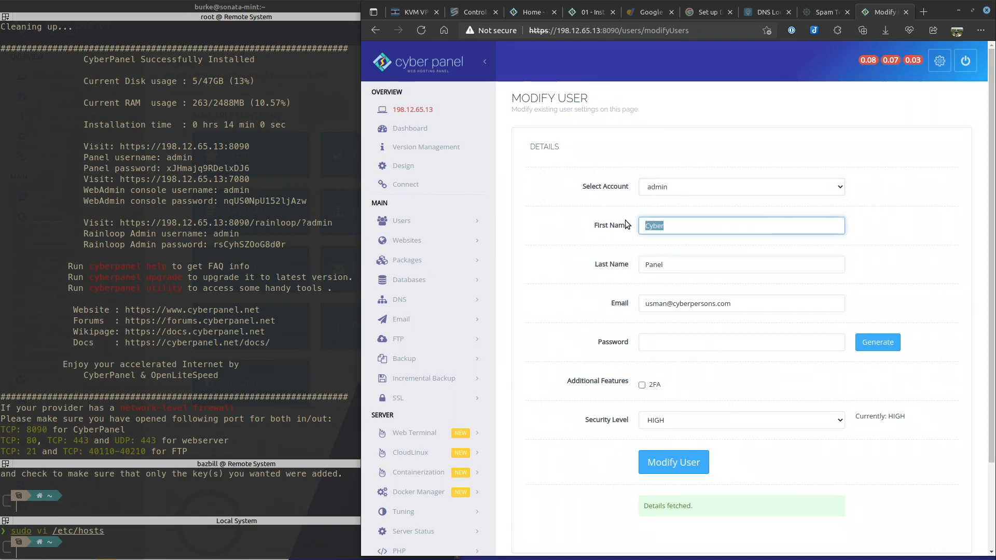
pyautogui.write('mylab')
pyautogui.press('Tab')
pyautogui.write('admin')
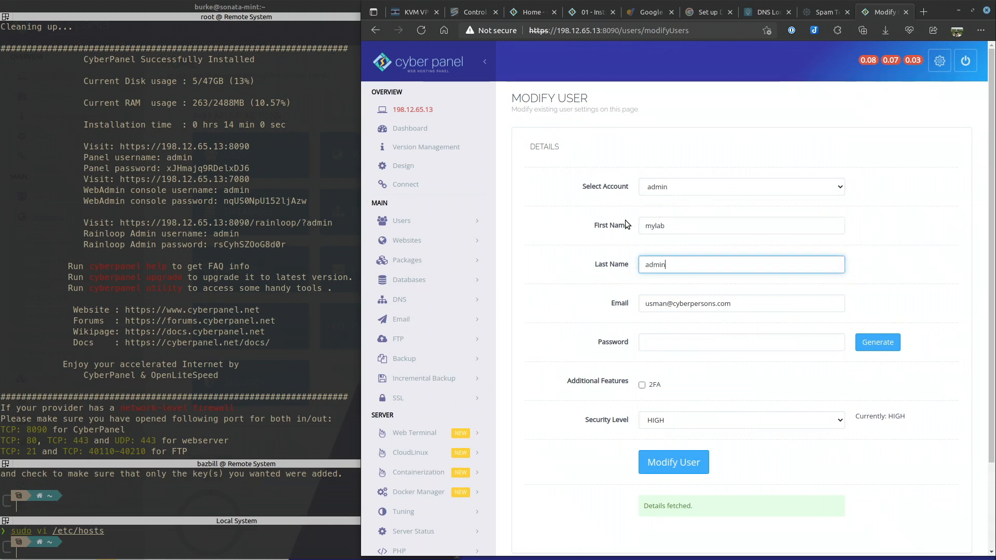
# Step: Fill in the saved email and a new suggested password, then save the admin account
pyautogui.press('Tab')
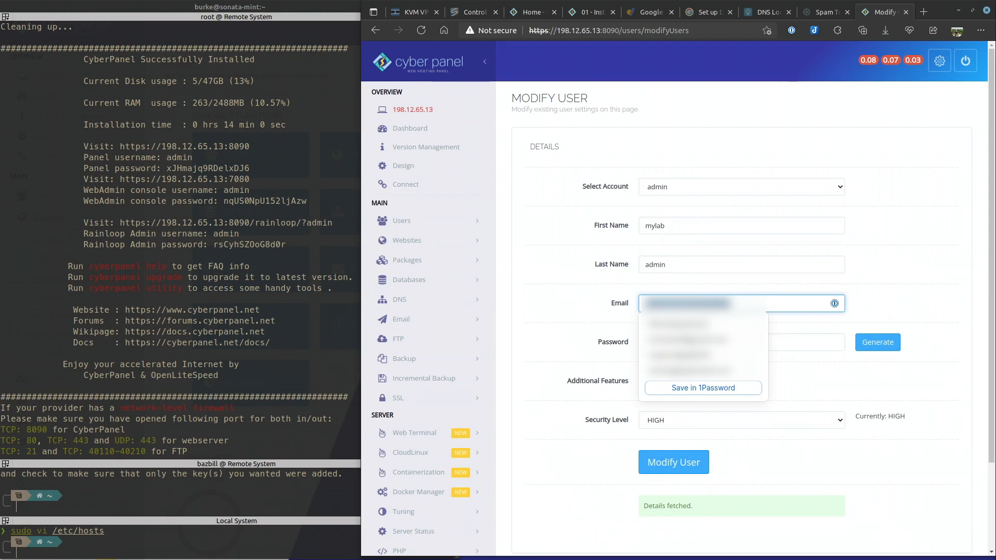
pyautogui.press('Return')
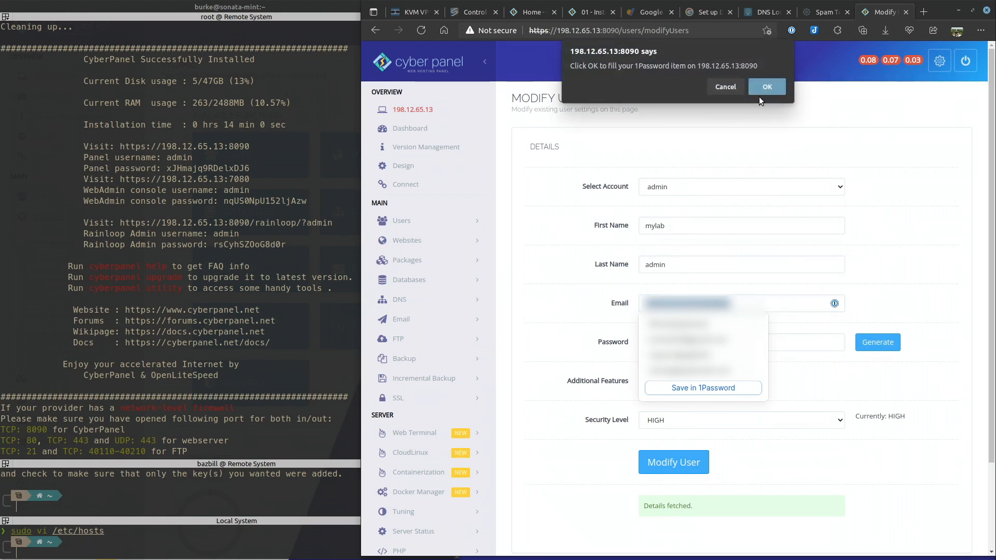
pyautogui.click(767, 83)
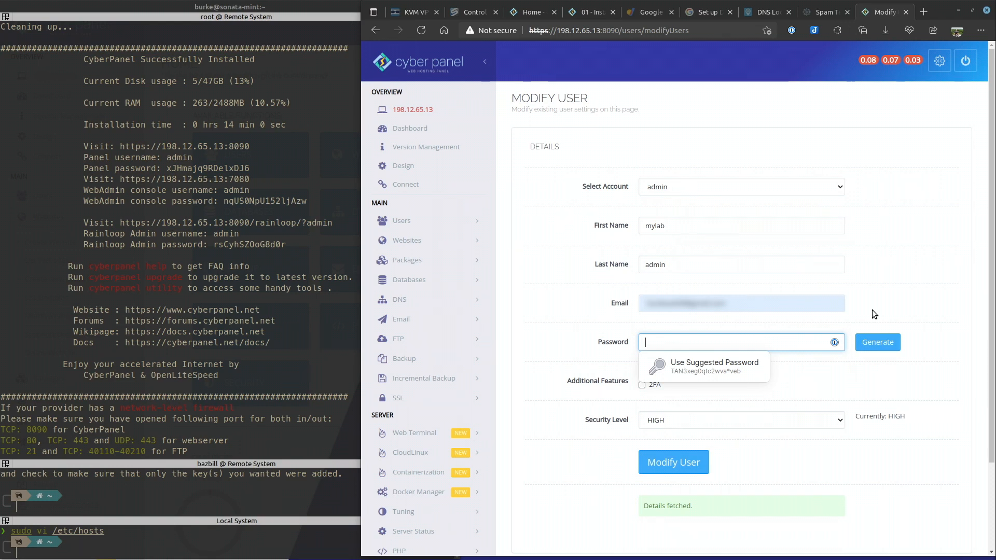
pyautogui.click(701, 341)
pyautogui.hotkey('ctrl', 'v')
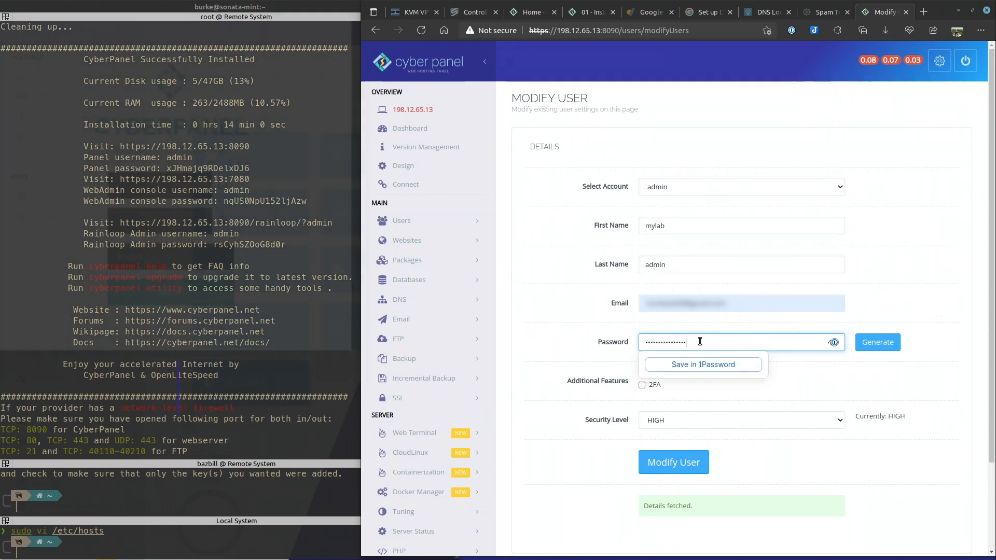
pyautogui.click(574, 393)
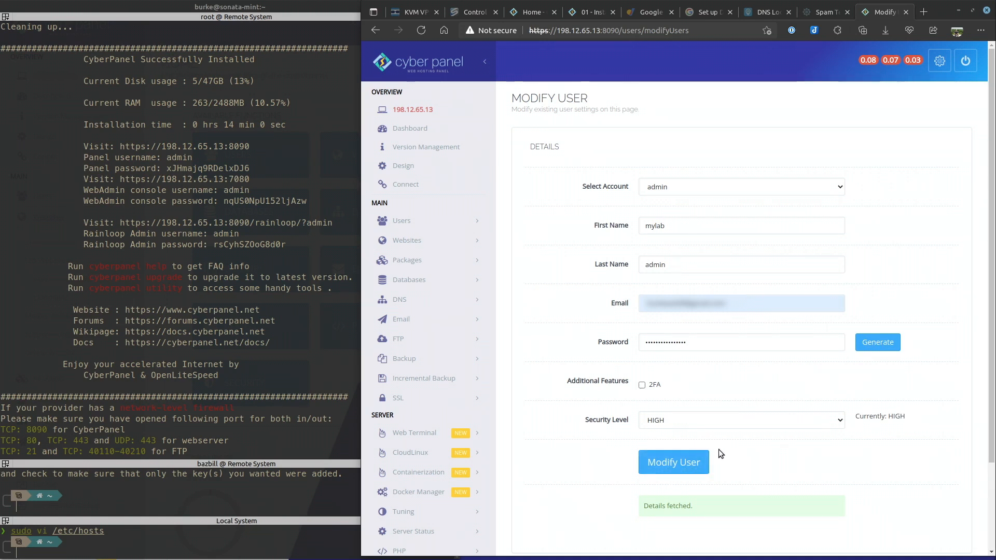
pyautogui.click(660, 463)
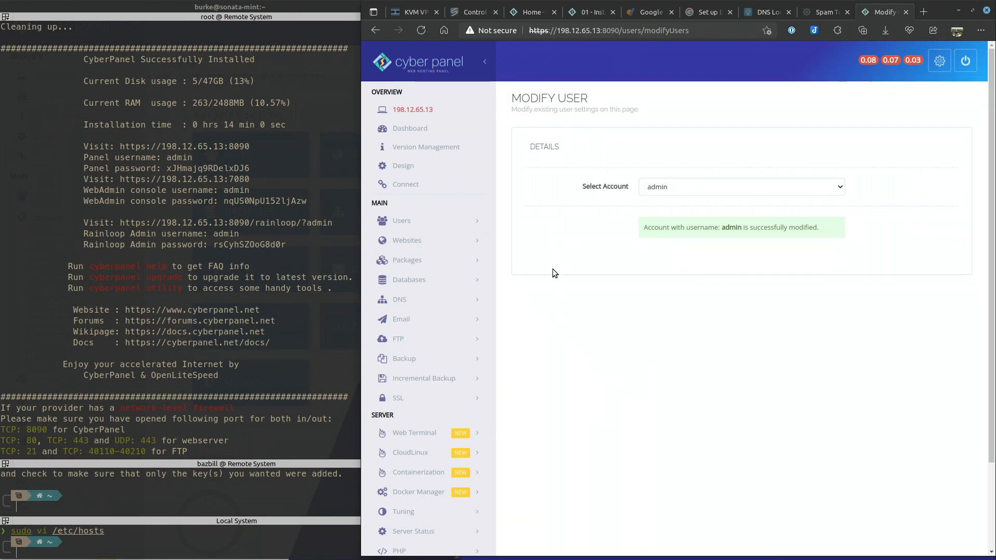
# Step: Start a new website with the Default package and admin as owner
pyautogui.click(402, 240)
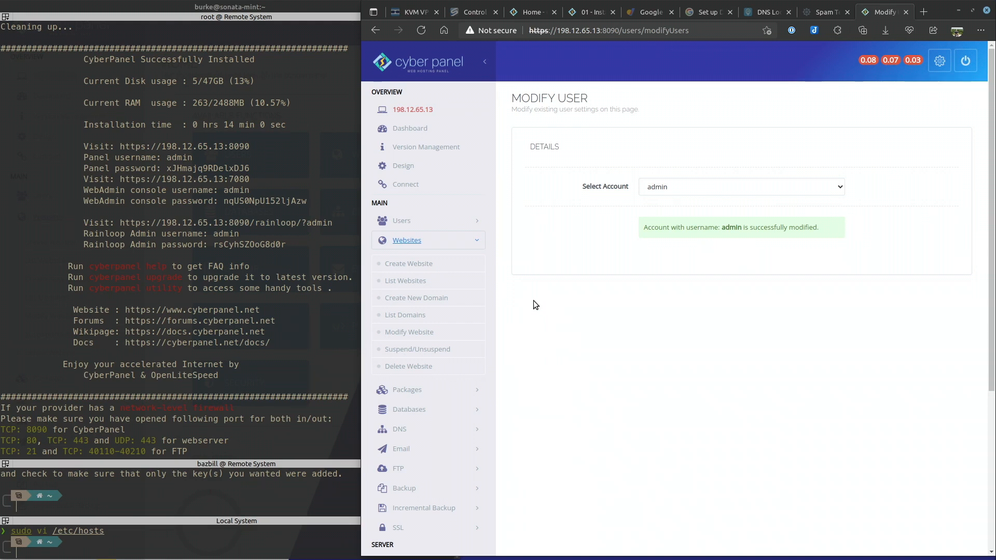
pyautogui.click(415, 264)
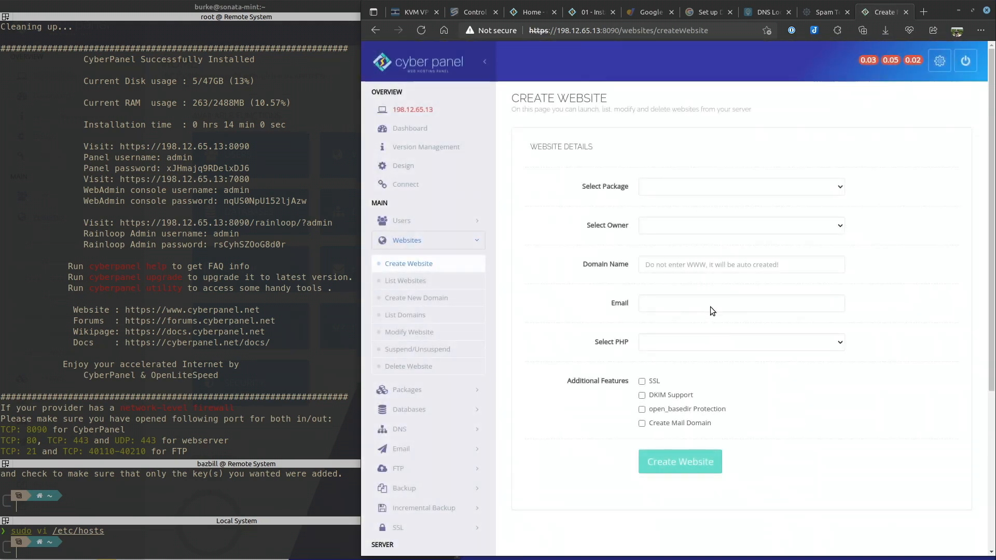
pyautogui.click(683, 190)
pyautogui.click(684, 210)
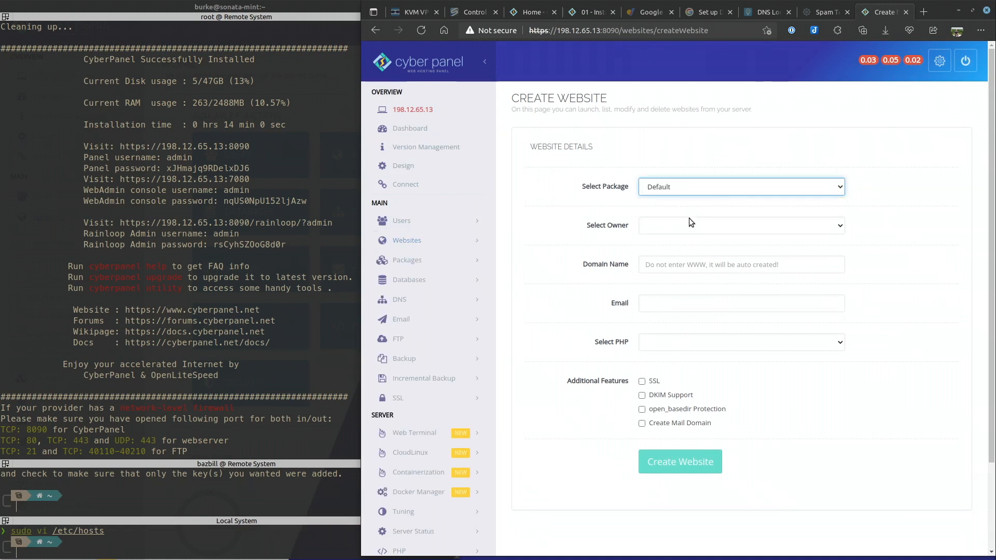
pyautogui.click(690, 224)
pyautogui.click(693, 248)
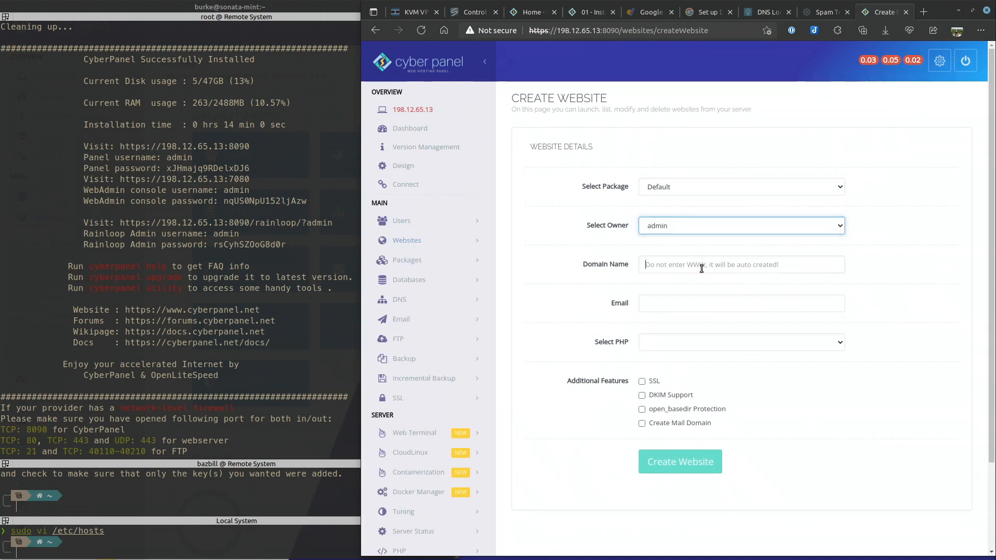
# Step: Enter domain mylab.page, fill in the saved email, and select PHP 8.0
pyautogui.click(701, 268)
pyautogui.write('my')
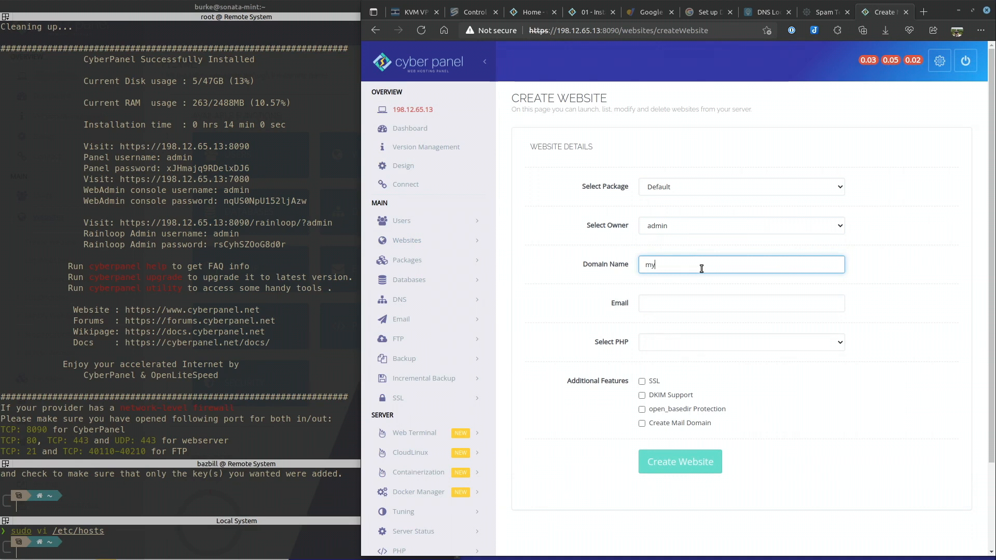
pyautogui.write('lab.page')
pyautogui.press('Tab')
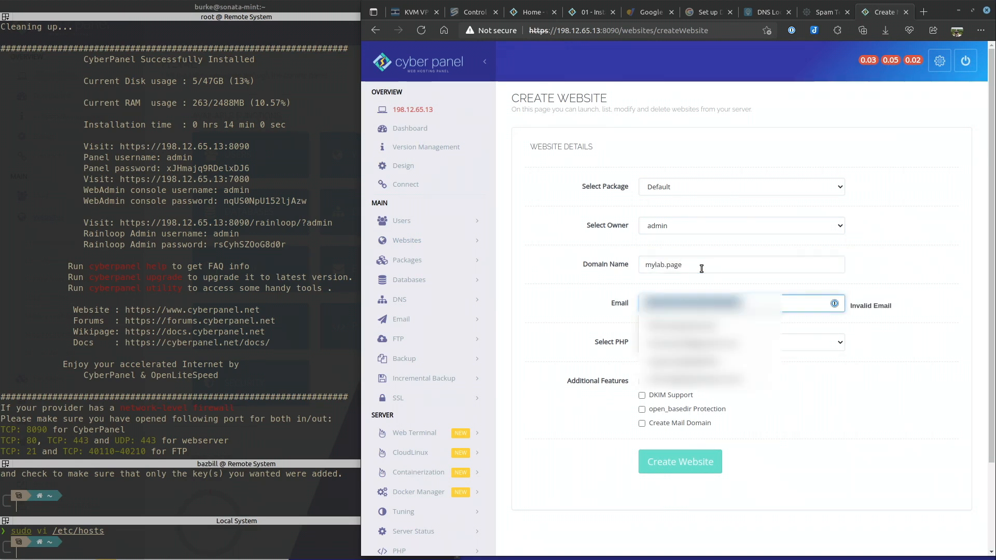
pyautogui.hotkey('ctrl', '\\')
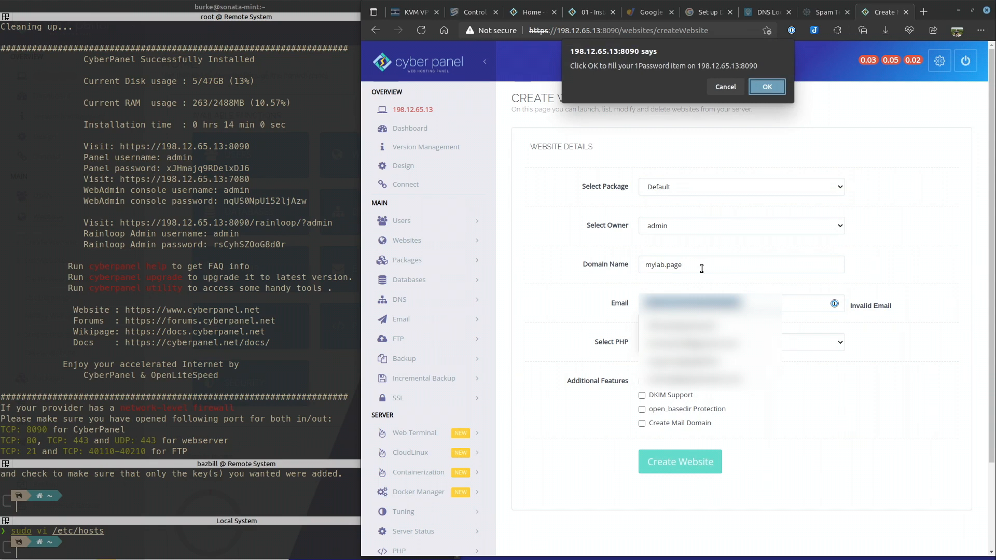
pyautogui.click(764, 86)
pyautogui.click(677, 344)
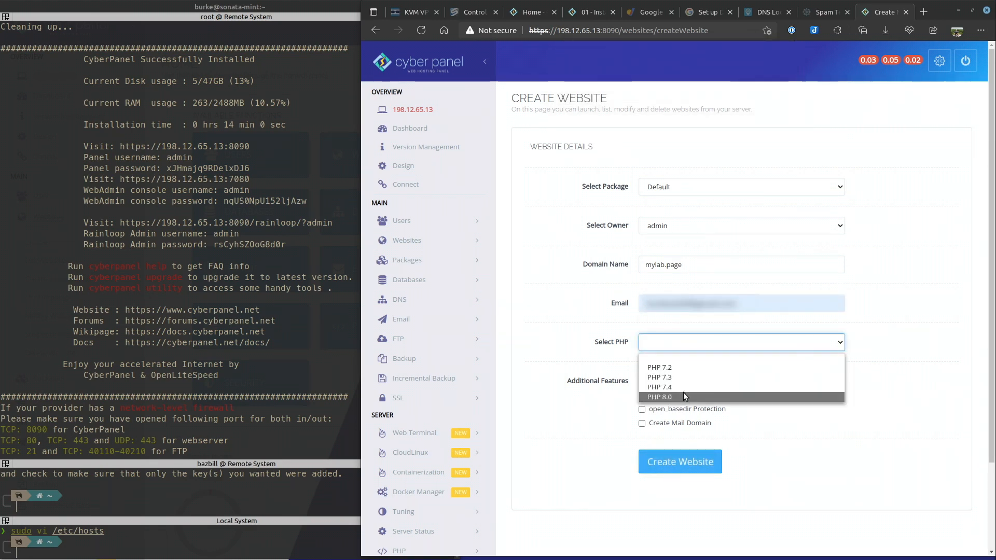
pyautogui.click(683, 392)
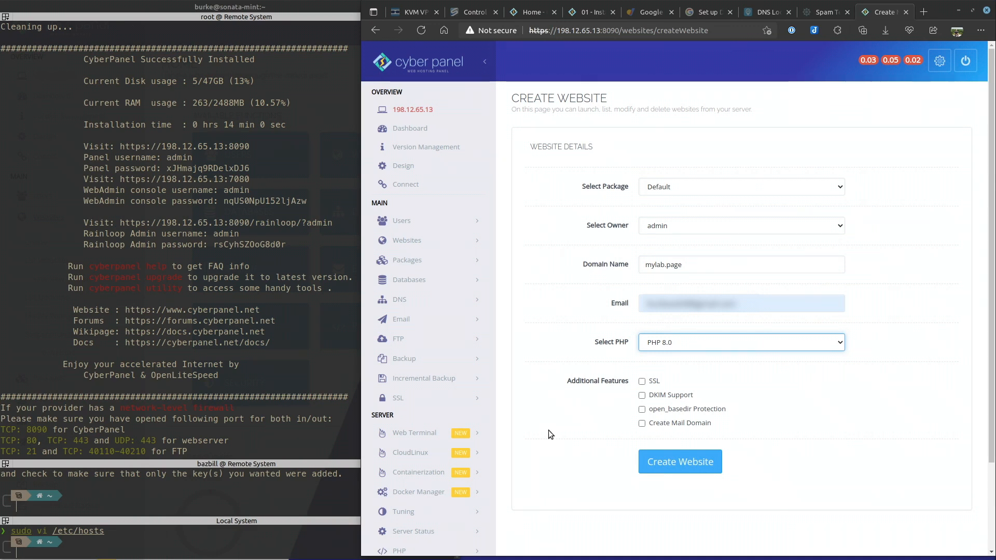
# Step: Tick SSL, DKIM Support and open_basedir Protection, then create the mylab.page website
pyautogui.click(642, 381)
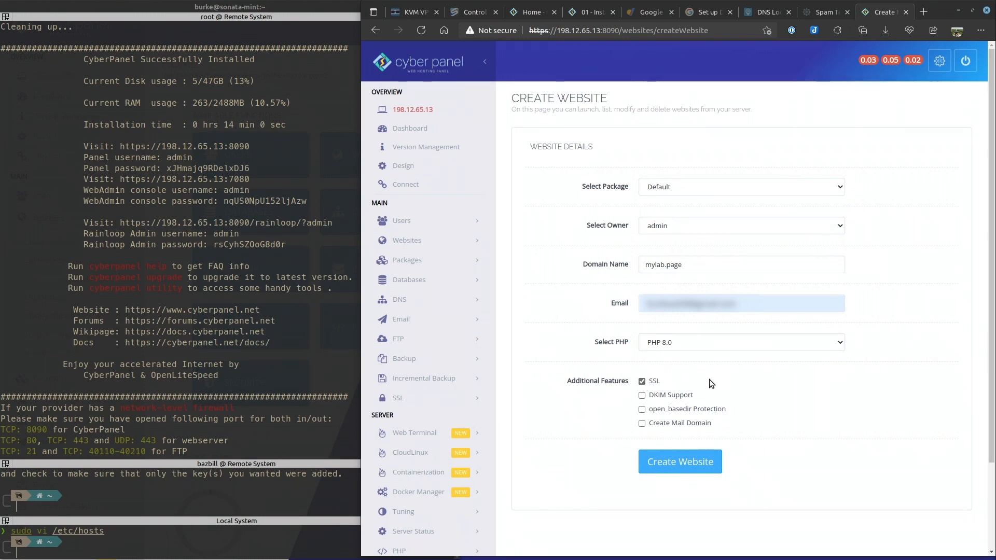
pyautogui.click(642, 396)
pyautogui.click(641, 409)
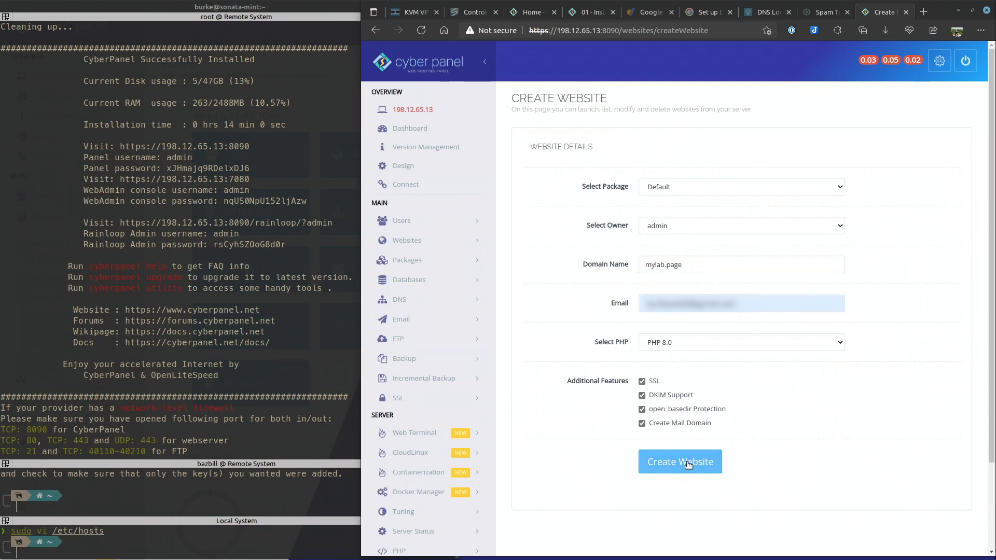
pyautogui.click(694, 464)
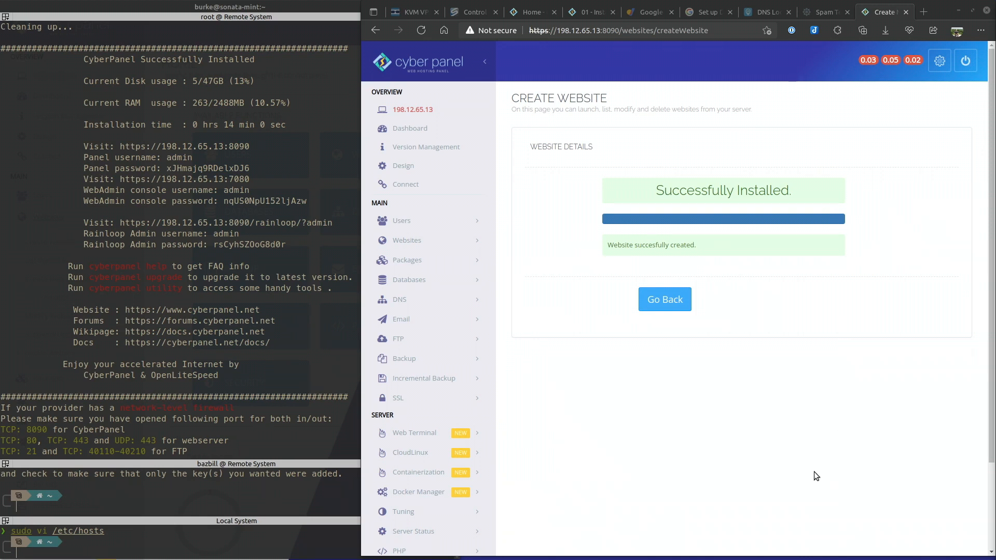
# Step: Save ns1.mylab.page and ns2.mylab.page as CyberPanel's default nameservers
pyautogui.click(403, 300)
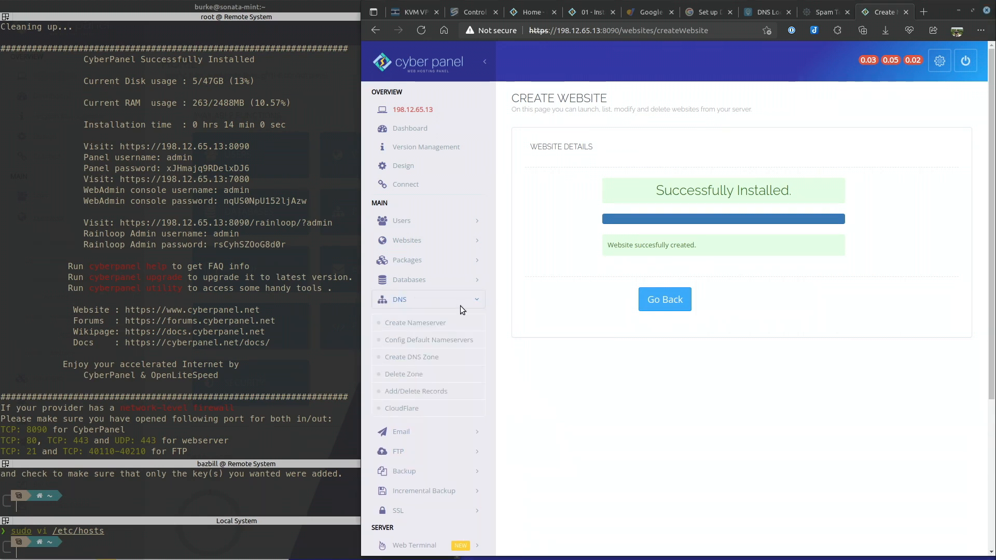
pyautogui.click(435, 342)
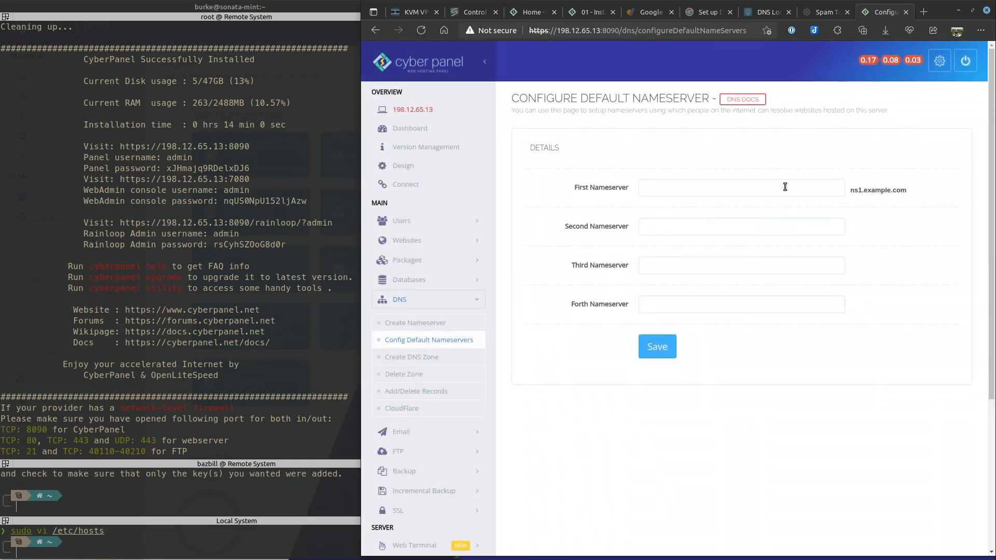
pyautogui.click(782, 189)
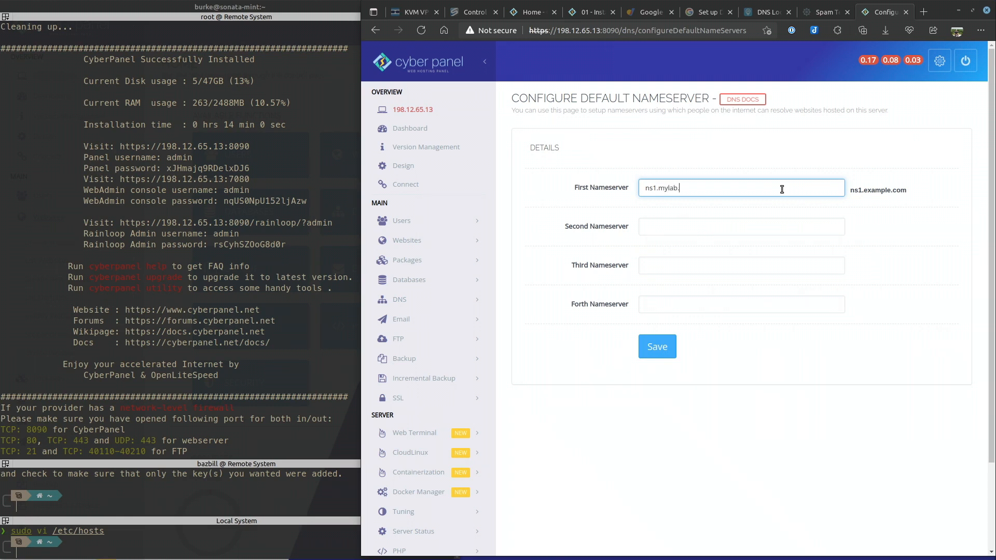
pyautogui.press('Tab')
pyautogui.write('ns')
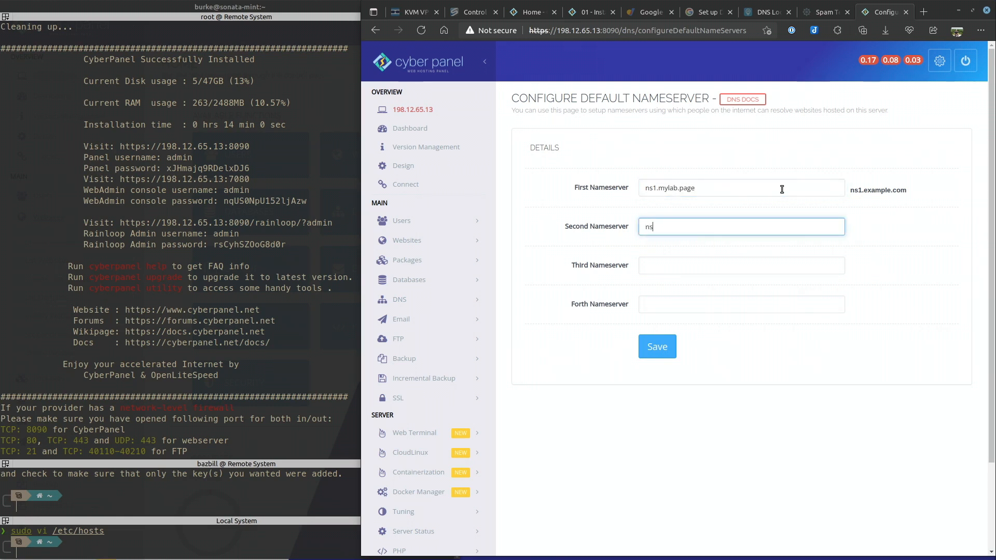
pyautogui.write('2.mylab.page')
pyautogui.click(663, 344)
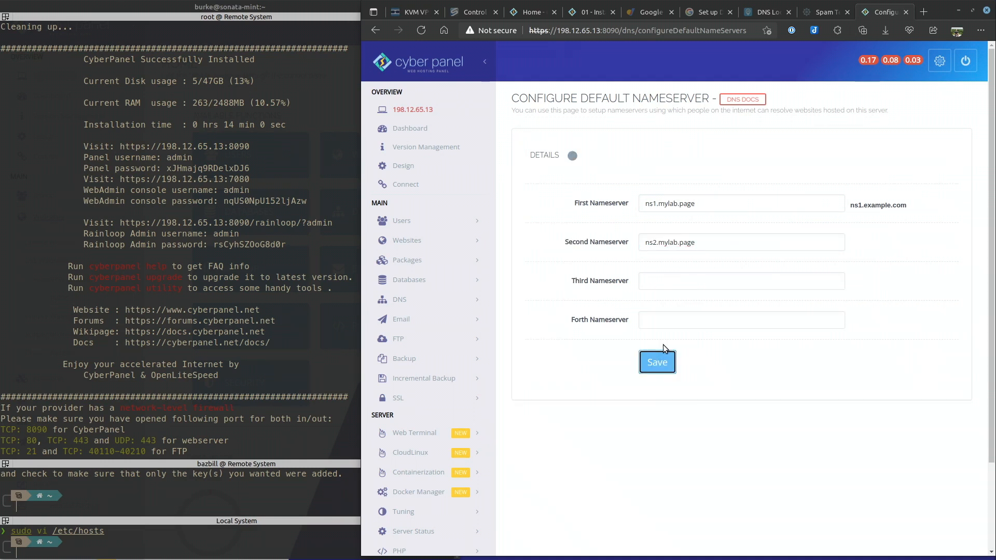
pyautogui.click(399, 299)
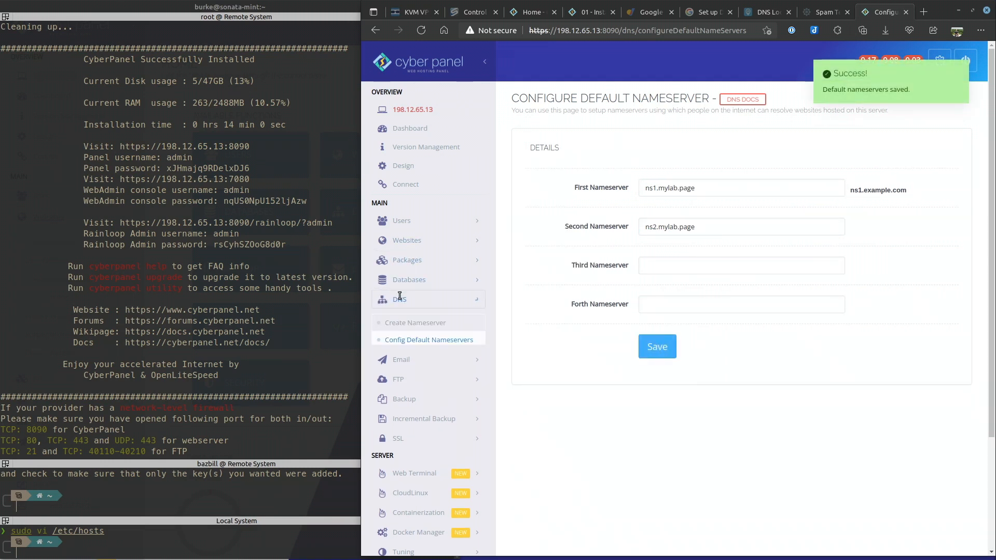
pyautogui.click(412, 321)
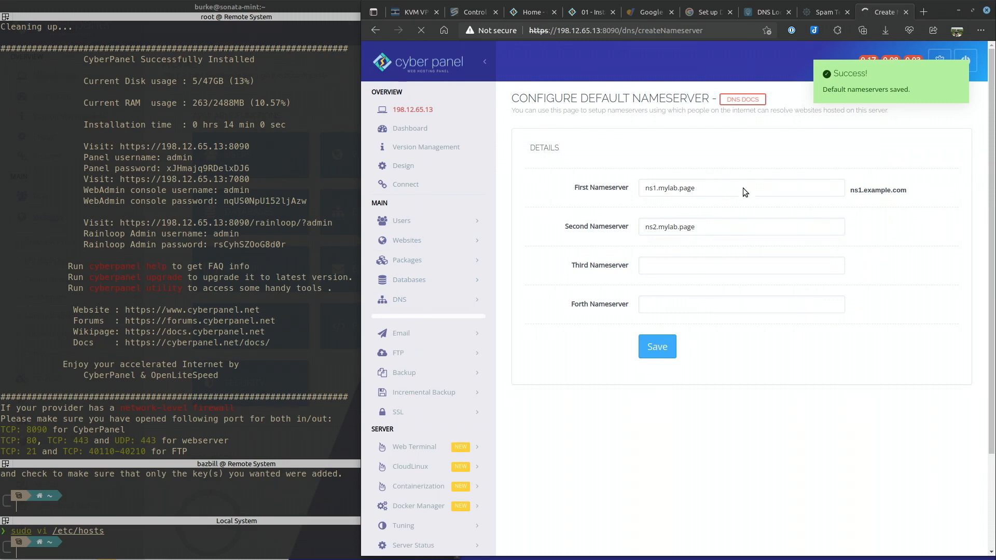
# Step: Enter domain mylab.page and first nameserver ns1.mylab.page at 198.12.65.13
pyautogui.click(724, 188)
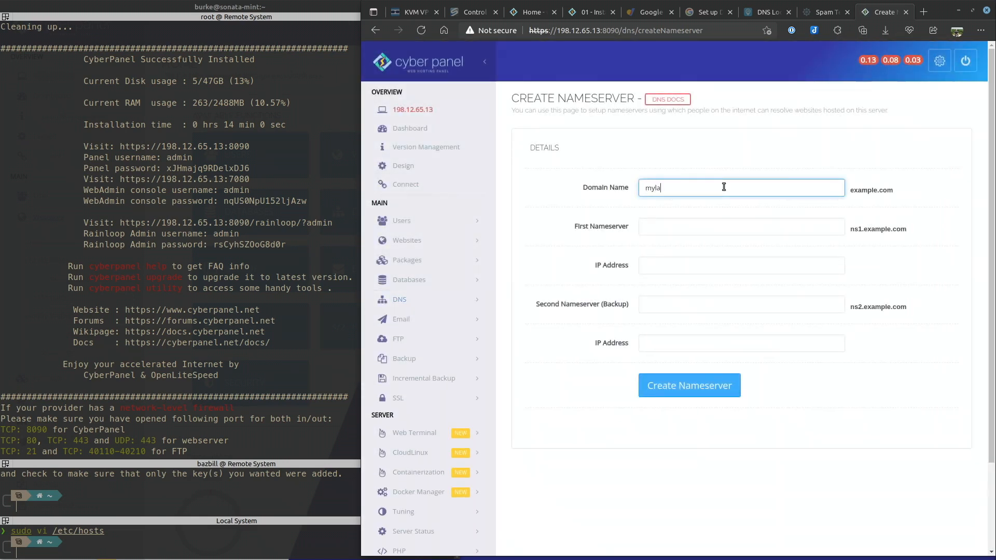
pyautogui.write('mylab.pa')
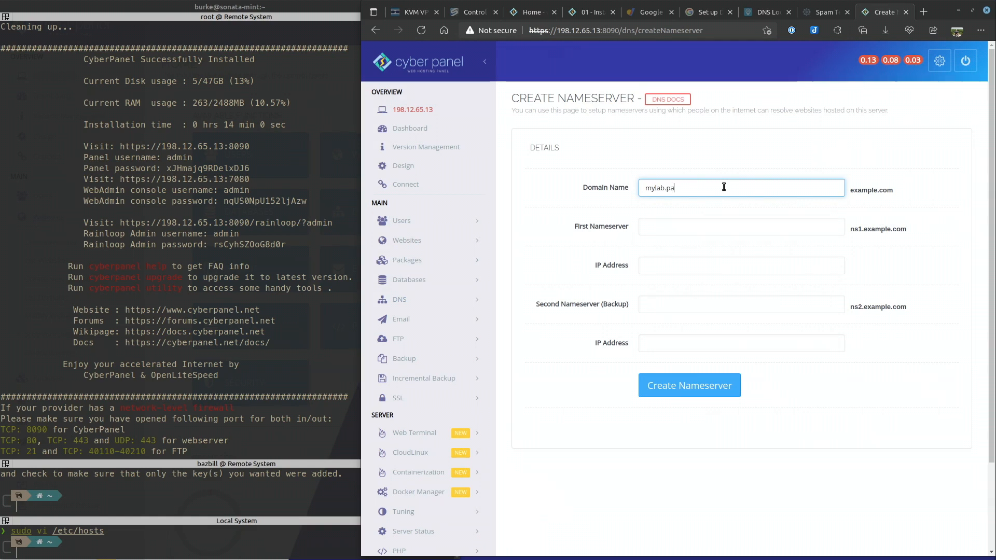
pyautogui.write('ge')
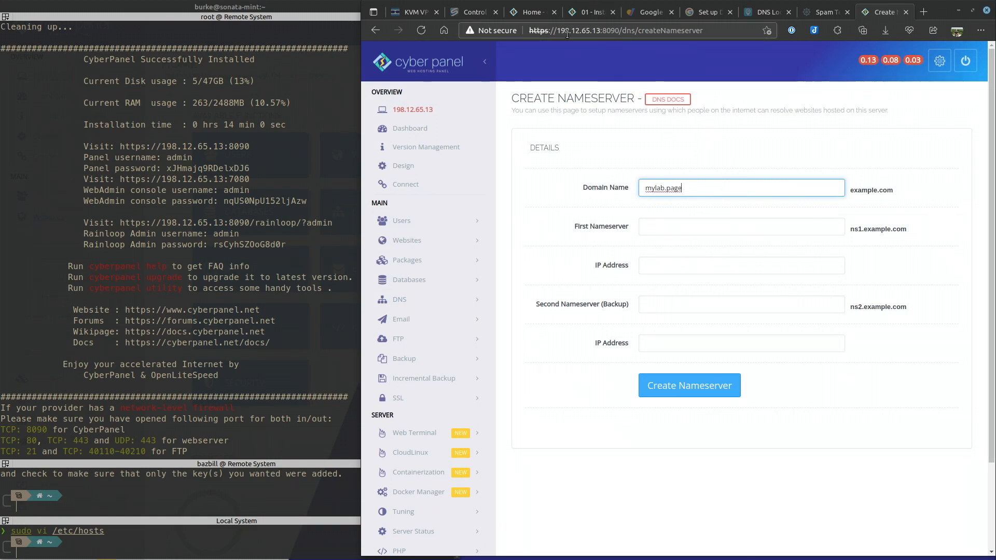
pyautogui.moveTo(557, 31); pyautogui.dragTo(601, 32)
pyautogui.hotkey('ctrl', 'c')
pyautogui.click(647, 264)
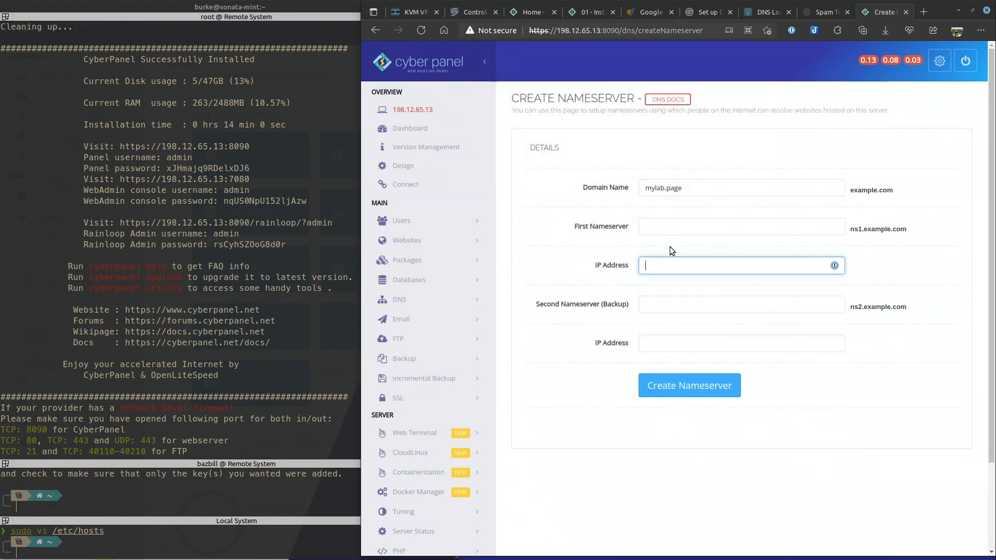
pyautogui.click(659, 226)
pyautogui.write('ns')
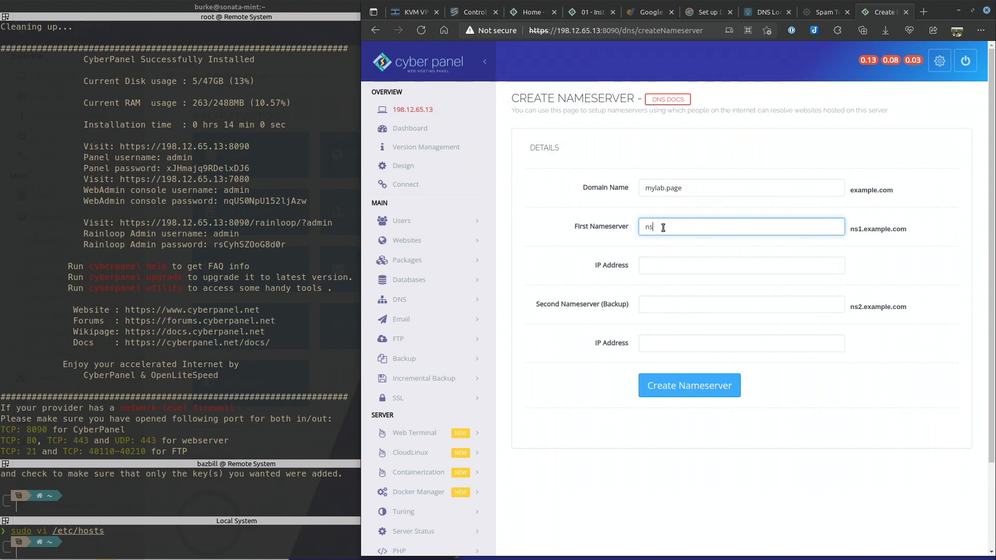
pyautogui.write('1.mylab.page')
pyautogui.click(691, 265)
pyautogui.write('198.12.65.13')
# Step: Add ns2.mylab.page at 198.12.65.13 and create both nameservers
pyautogui.click(694, 347)
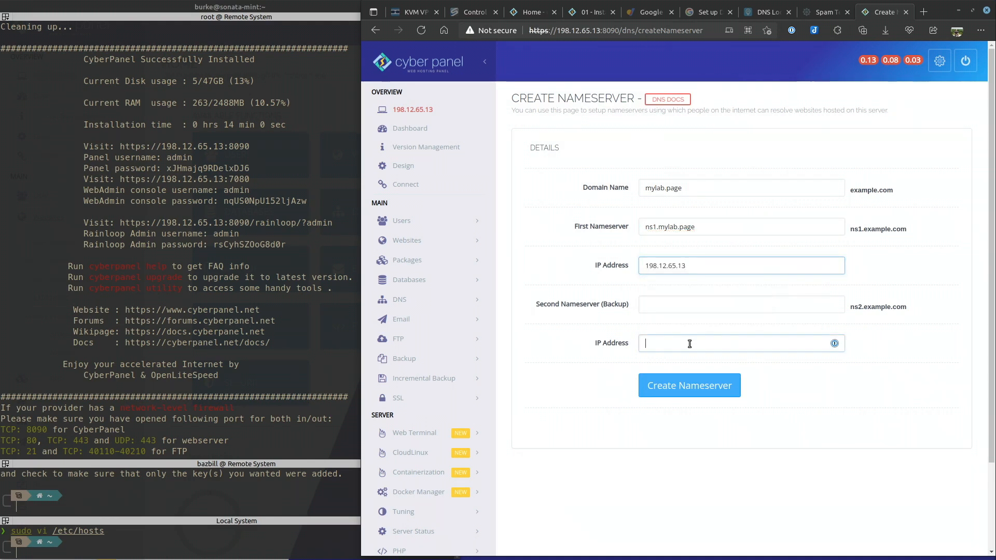
pyautogui.hotkey('ctrl', 'v')
pyautogui.click(692, 304)
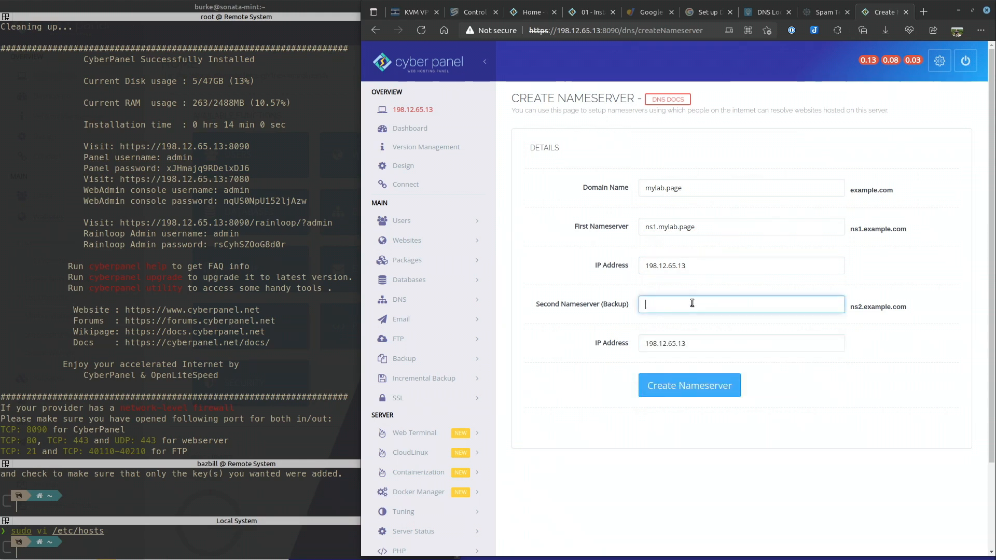
pyautogui.write('ns2.mylab.page')
pyautogui.click(712, 388)
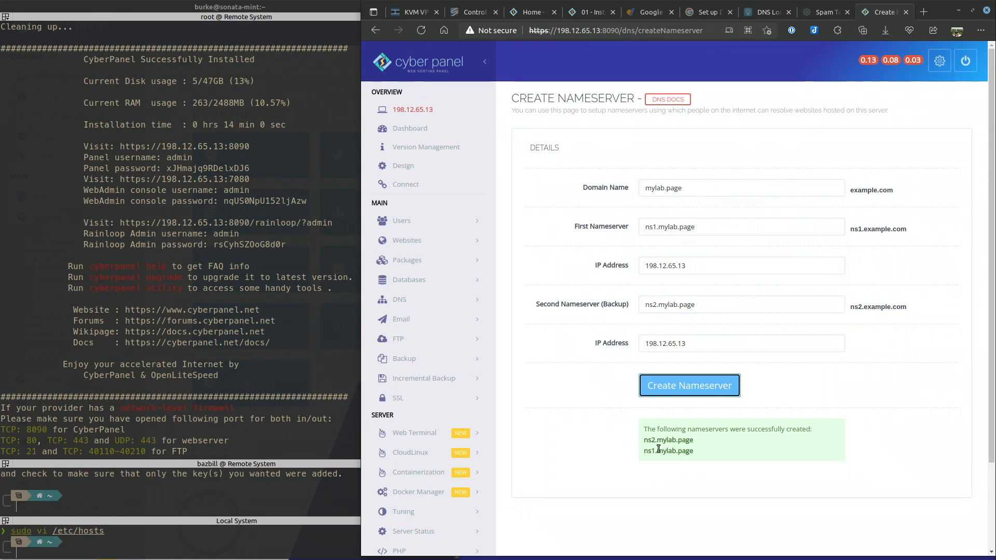
pyautogui.click(385, 298)
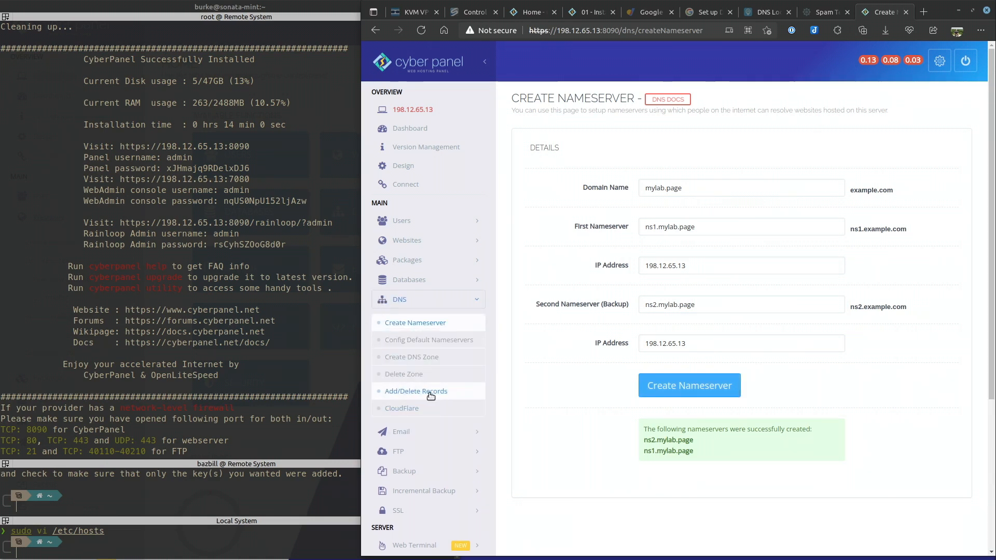
pyautogui.click(427, 393)
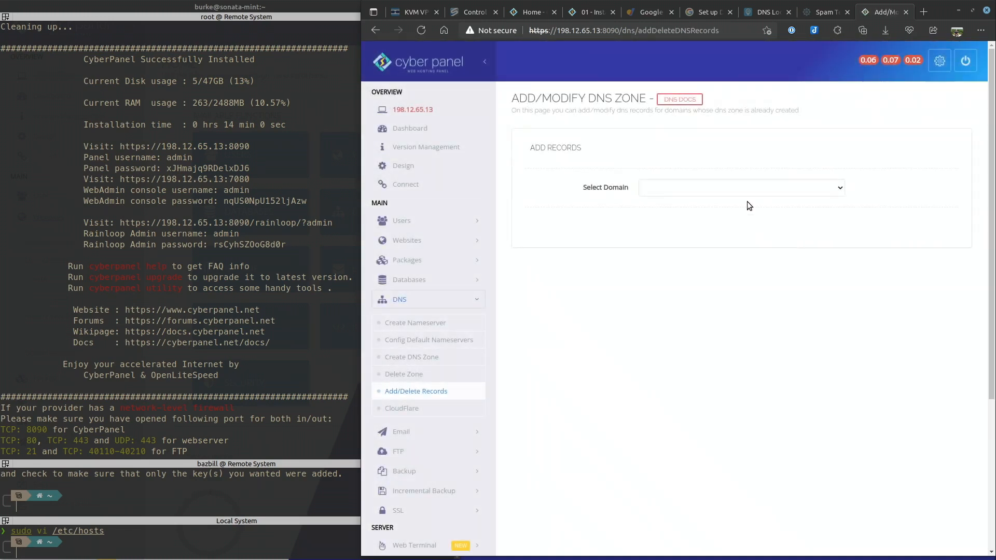
# Step: Load mylab.page's DNS zone and review its AAAA, CNAME, MX, TXT and NS records
pyautogui.click(742, 188)
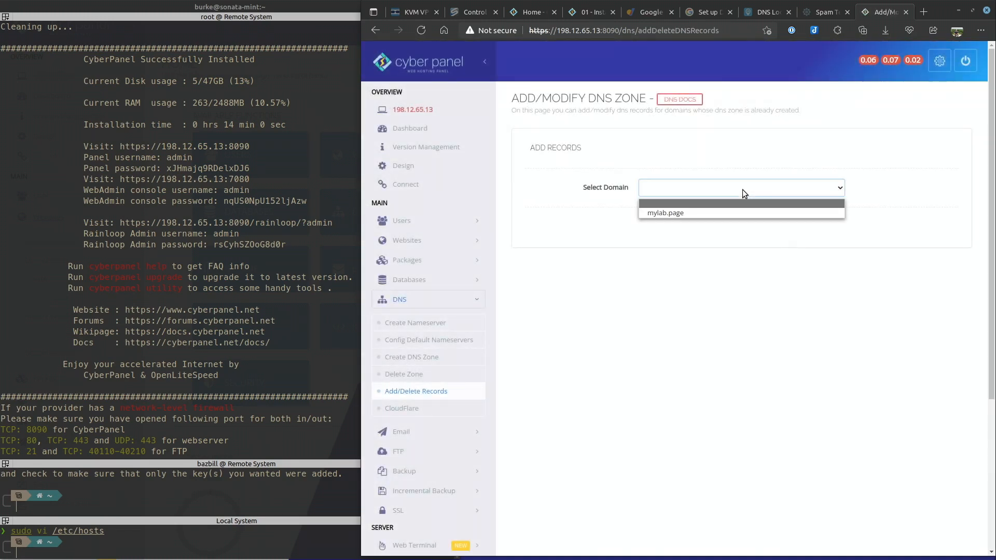
pyautogui.click(682, 214)
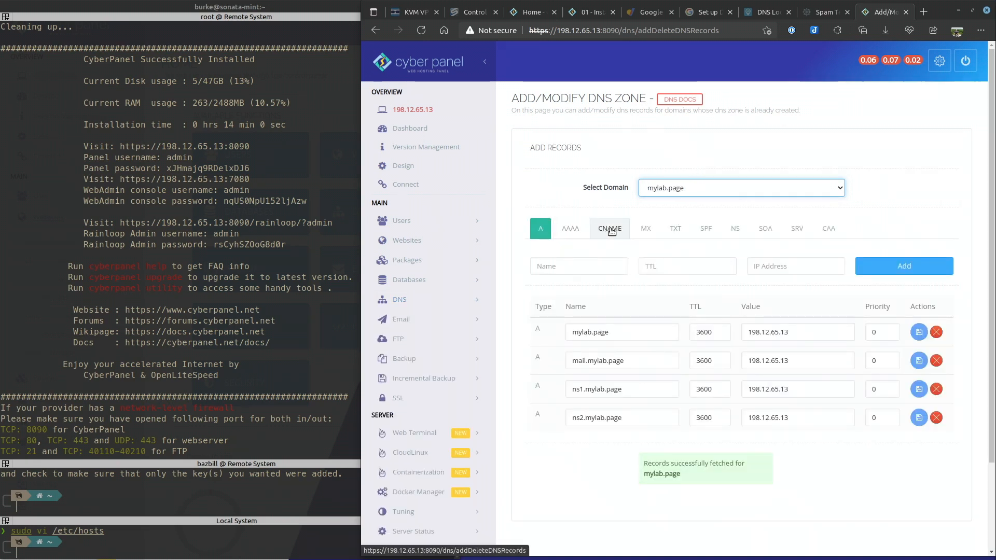
pyautogui.click(576, 230)
pyautogui.click(610, 233)
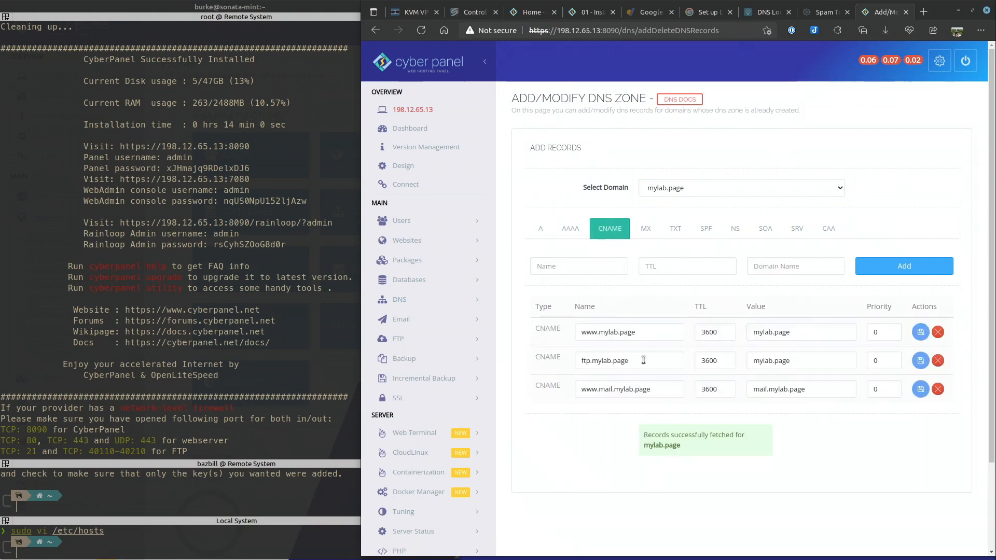
pyautogui.click(645, 230)
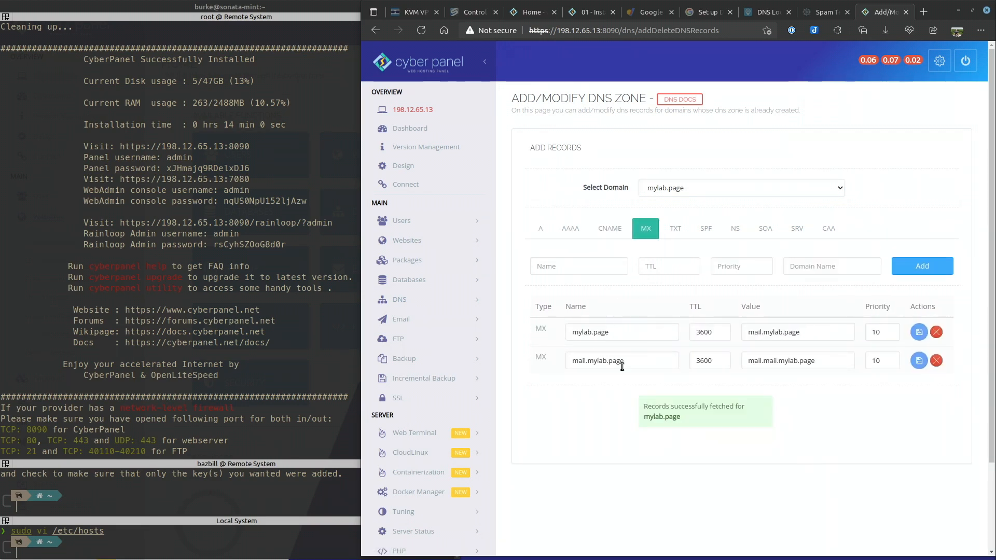
pyautogui.click(684, 231)
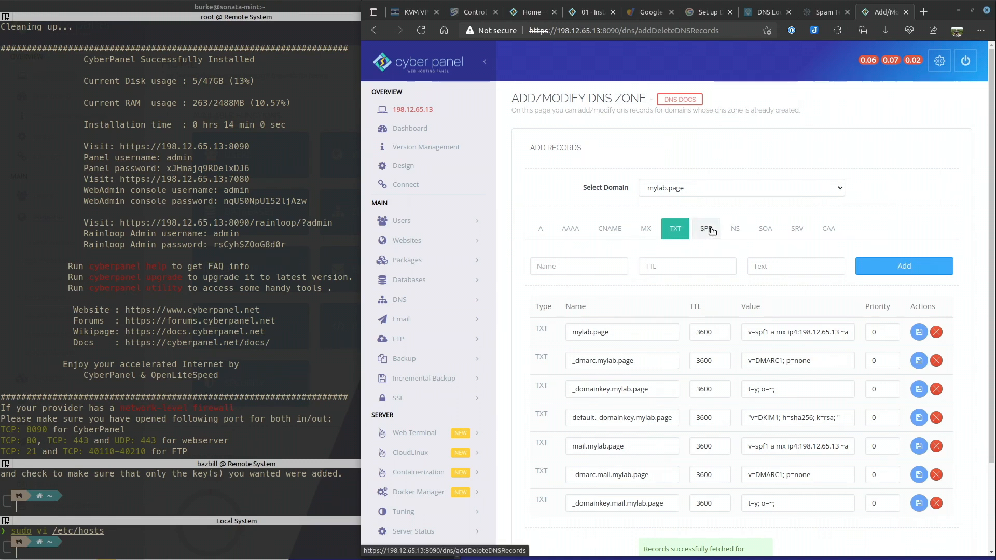
pyautogui.click(735, 230)
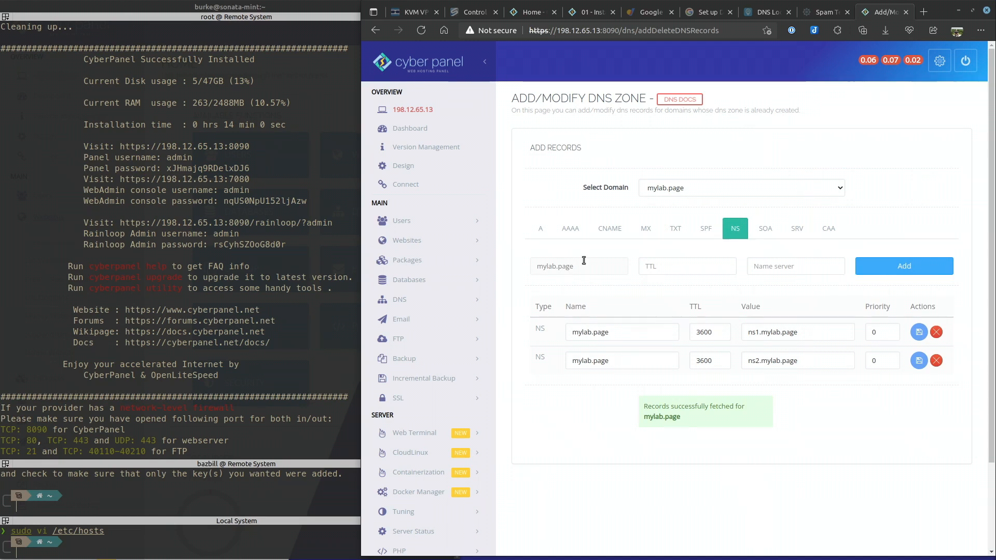
pyautogui.click(767, 13)
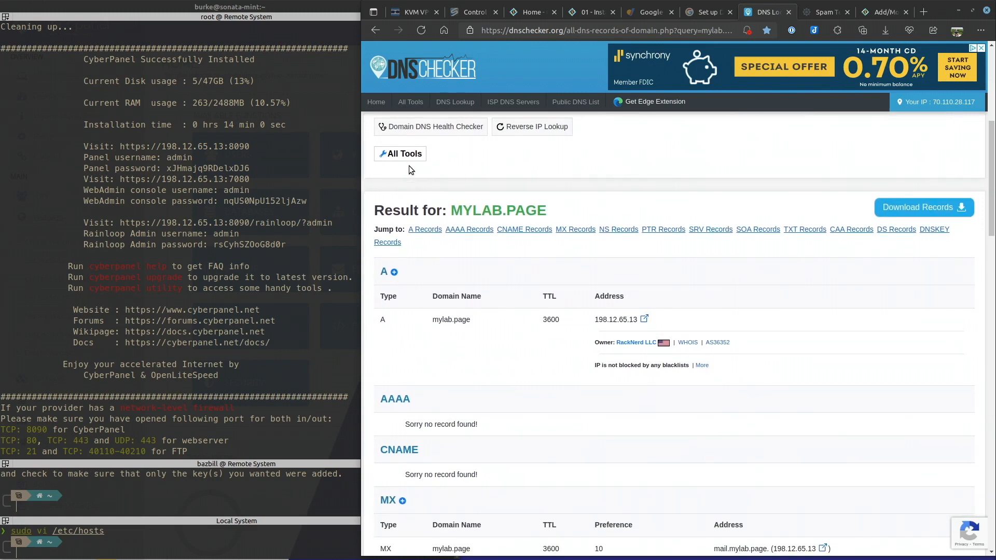
# Step: Scroll through DNS Checker's public records for mylab.page and select the SPF TXT record
pyautogui.scroll(4, 731, 175)
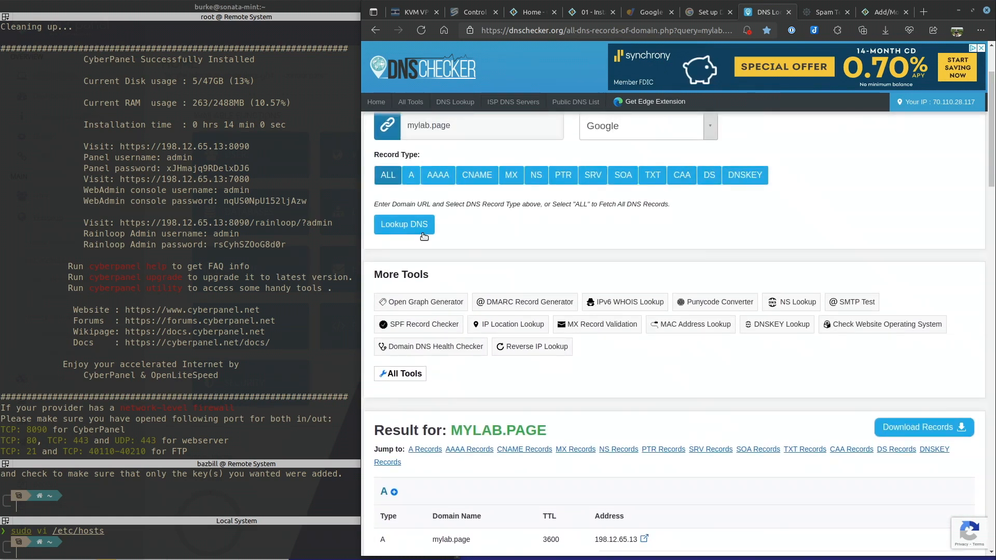
pyautogui.scroll(-6, 465, 251)
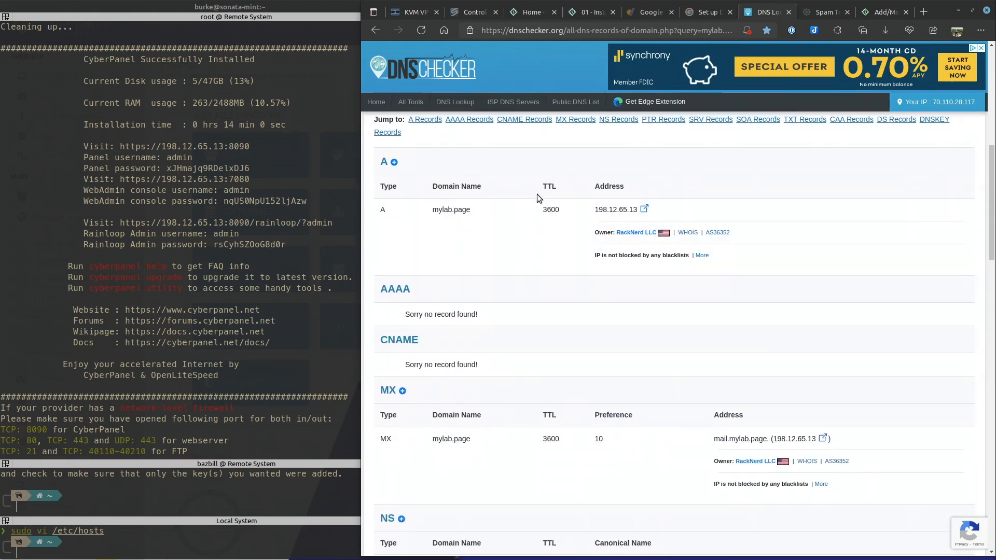
pyautogui.scroll(-4, 478, 340)
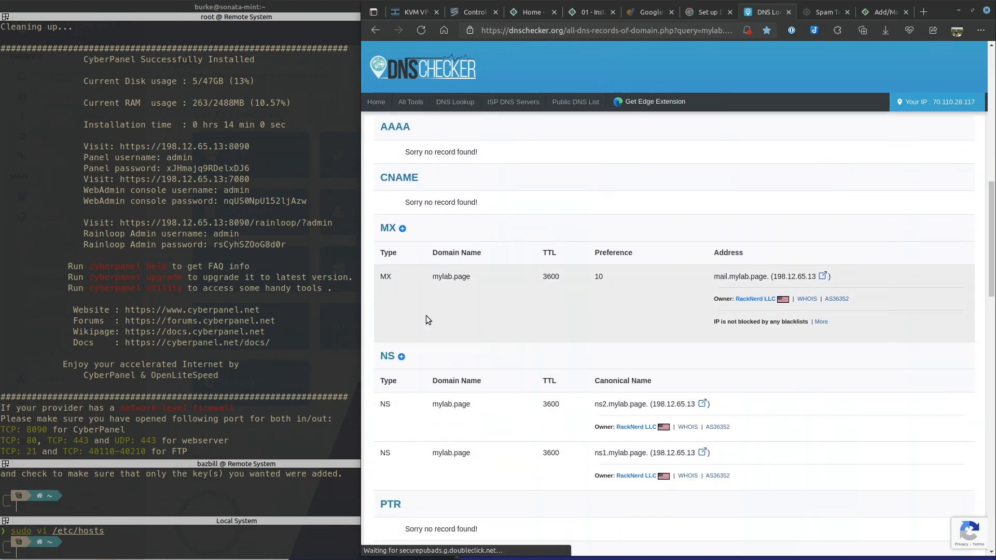
pyautogui.scroll(1, 426, 315)
pyautogui.scroll(-2, 488, 301)
pyautogui.scroll(-1, 482, 332)
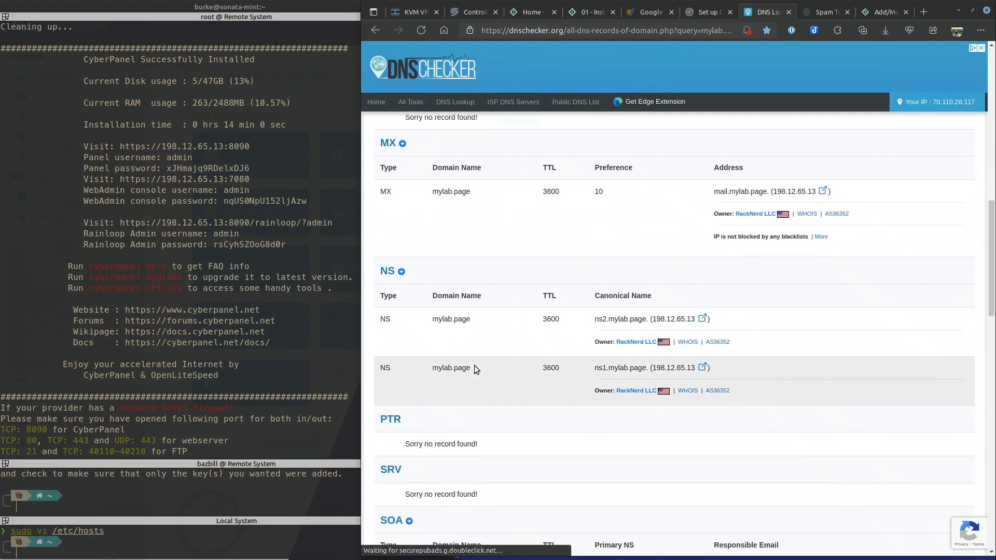
pyautogui.scroll(-1, 466, 357)
pyautogui.scroll(-4, 480, 350)
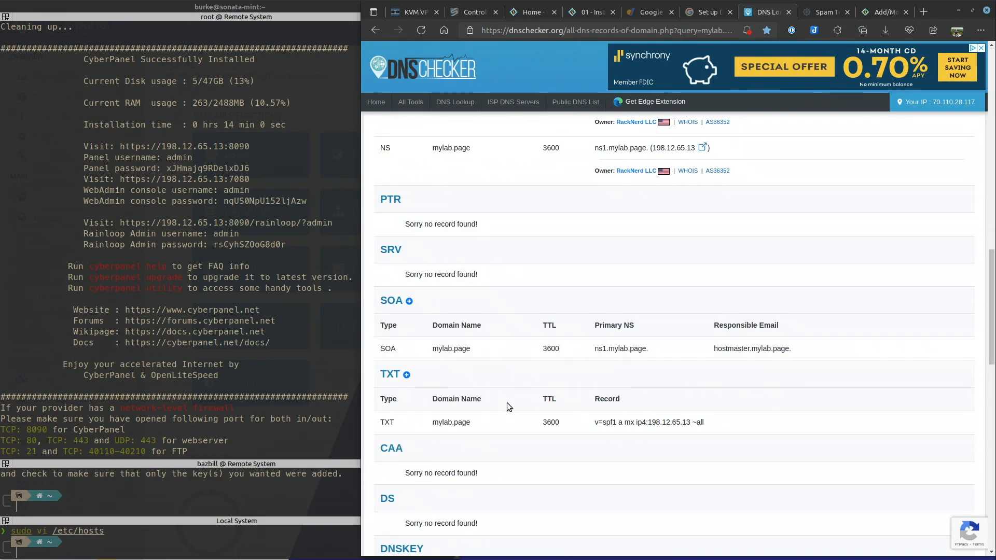
pyautogui.moveTo(702, 422); pyautogui.dragTo(546, 419)
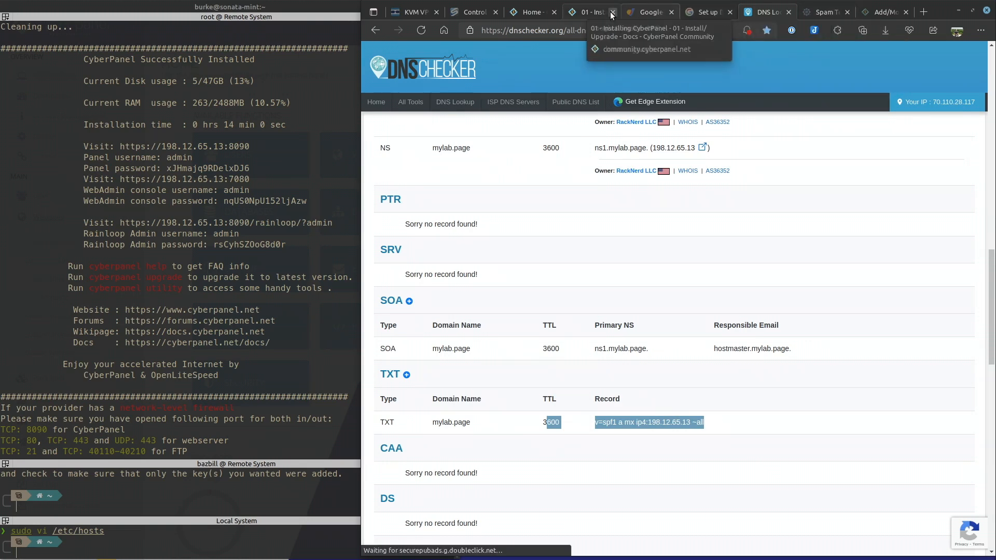
pyautogui.click(892, 16)
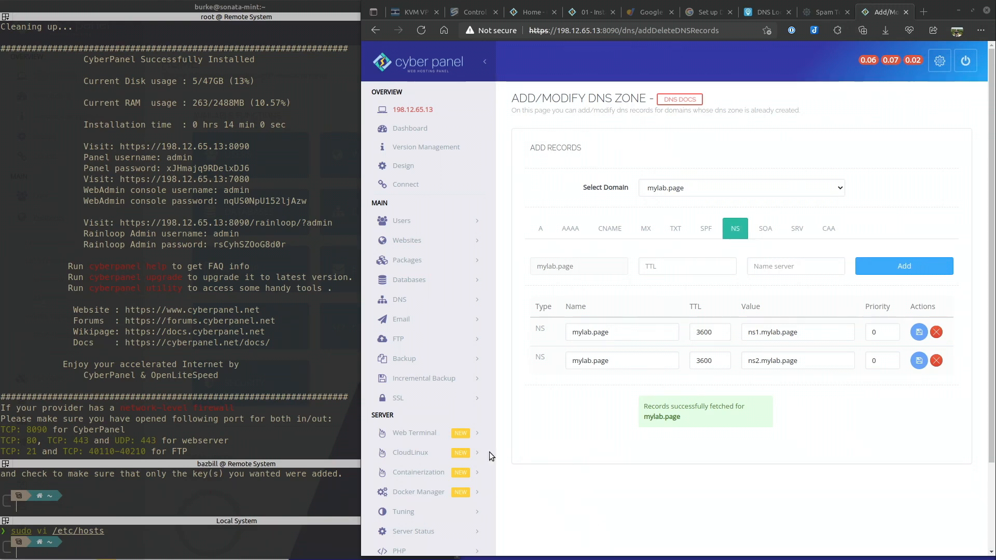
# Step: Under MailServer SSL, select mail.mylab.page and issue its Let's Encrypt certificate
pyautogui.click(397, 397)
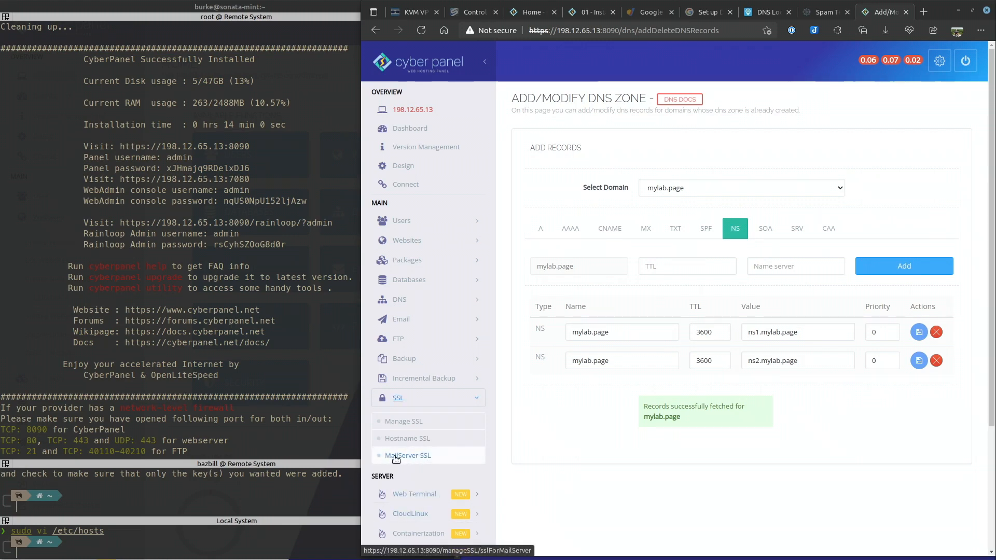
pyautogui.click(396, 459)
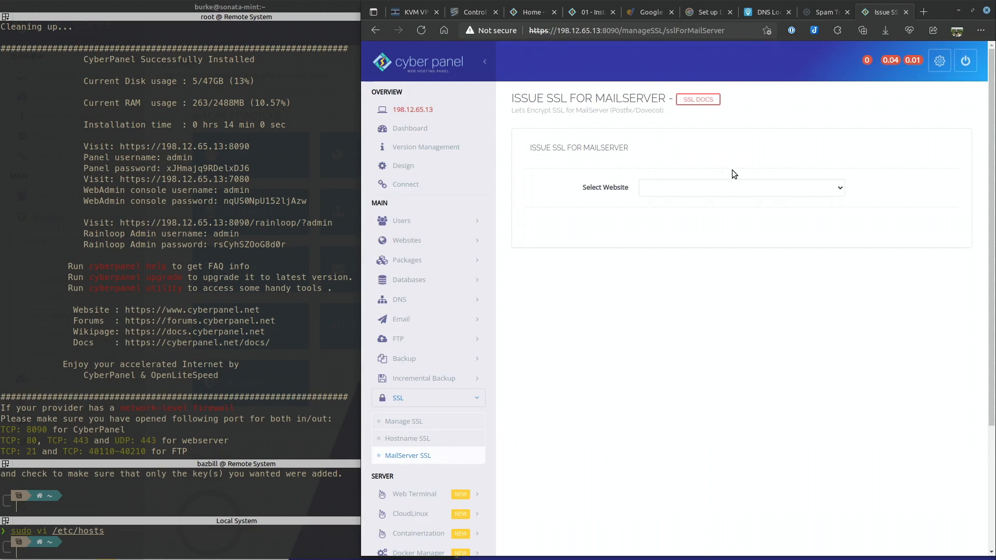
pyautogui.click(772, 187)
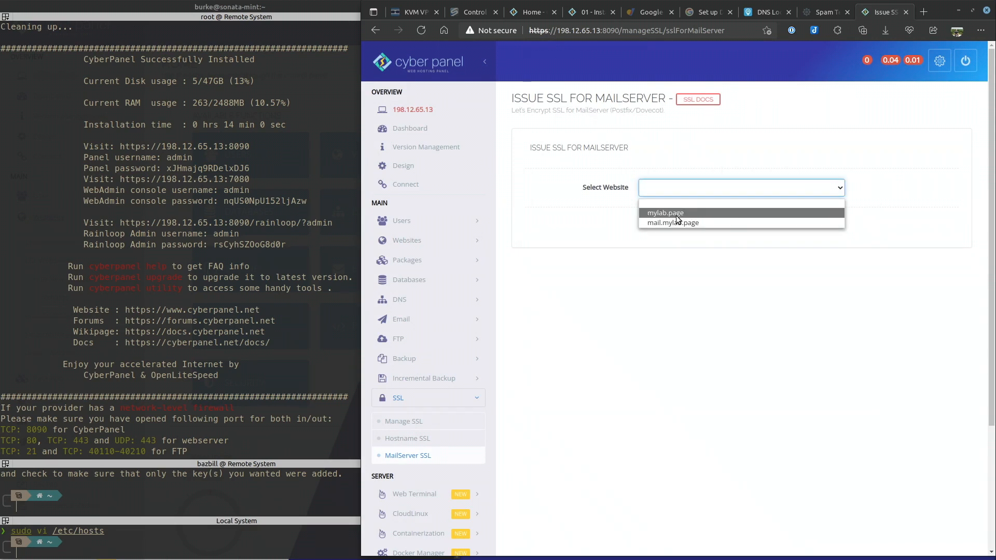
pyautogui.click(702, 222)
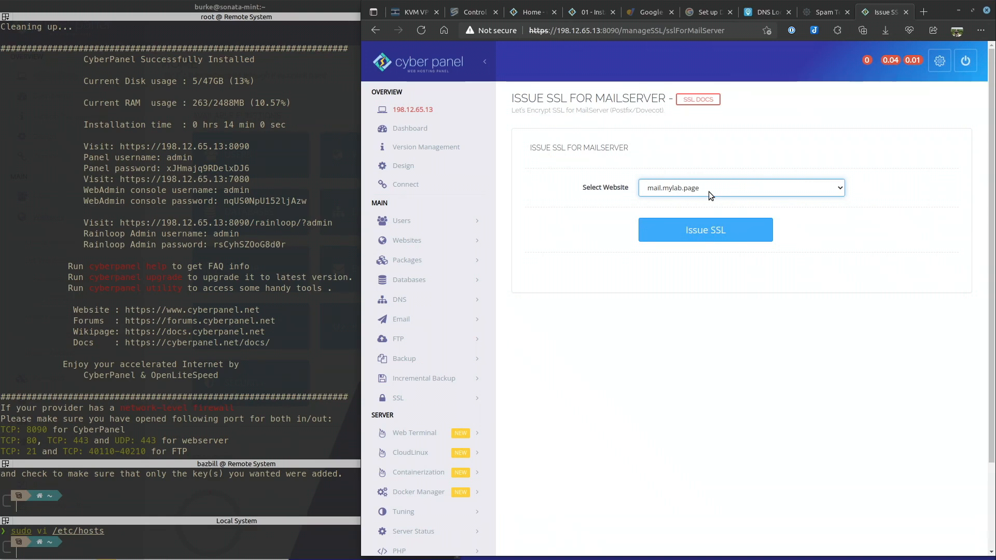
pyautogui.click(714, 235)
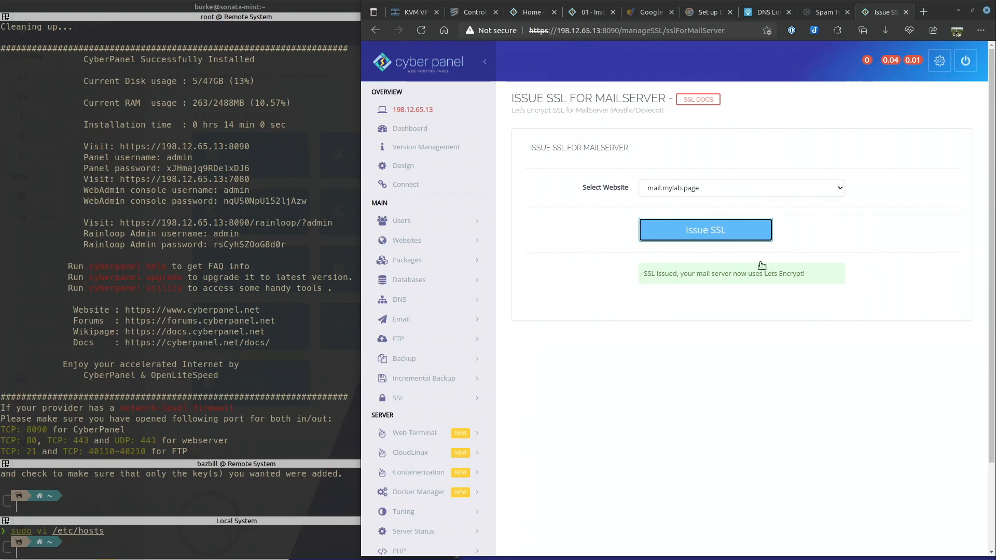
pyautogui.hotkey('shift', 'Tab')
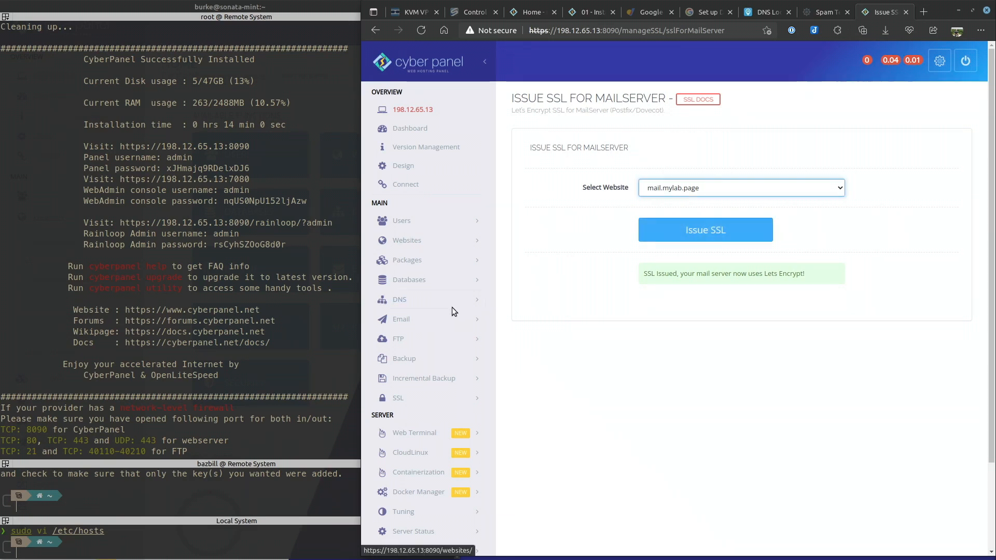
pyautogui.click(412, 300)
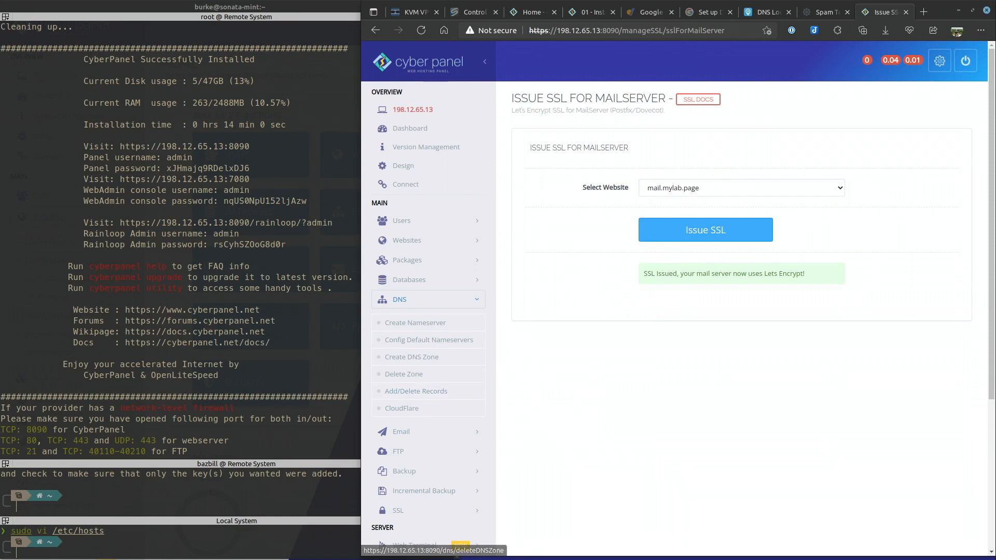
# Step: Verify in DNS Checker that mylab.page's MX record is mail.mylab.page
pyautogui.click(766, 12)
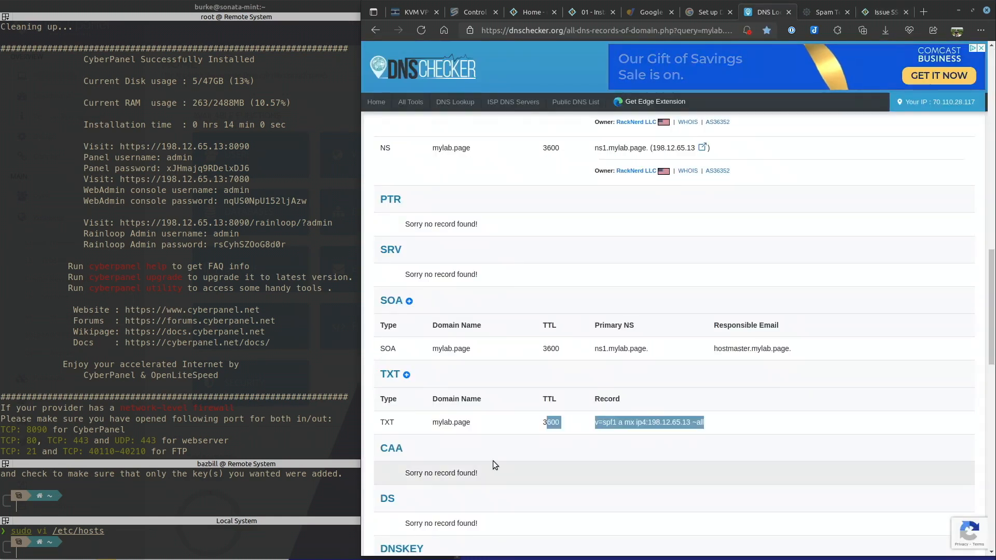
pyautogui.scroll(5, 493, 461)
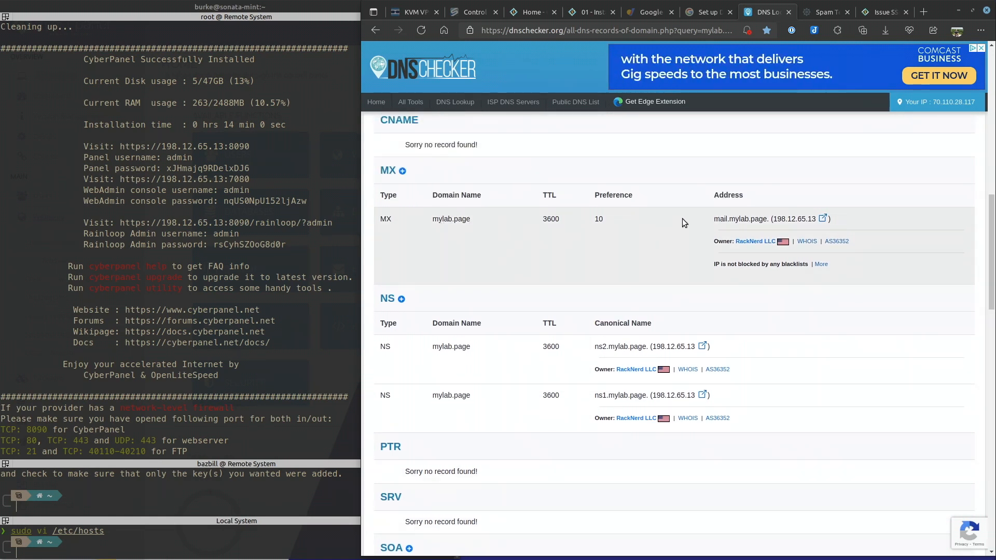
pyautogui.moveTo(714, 219); pyautogui.dragTo(772, 220)
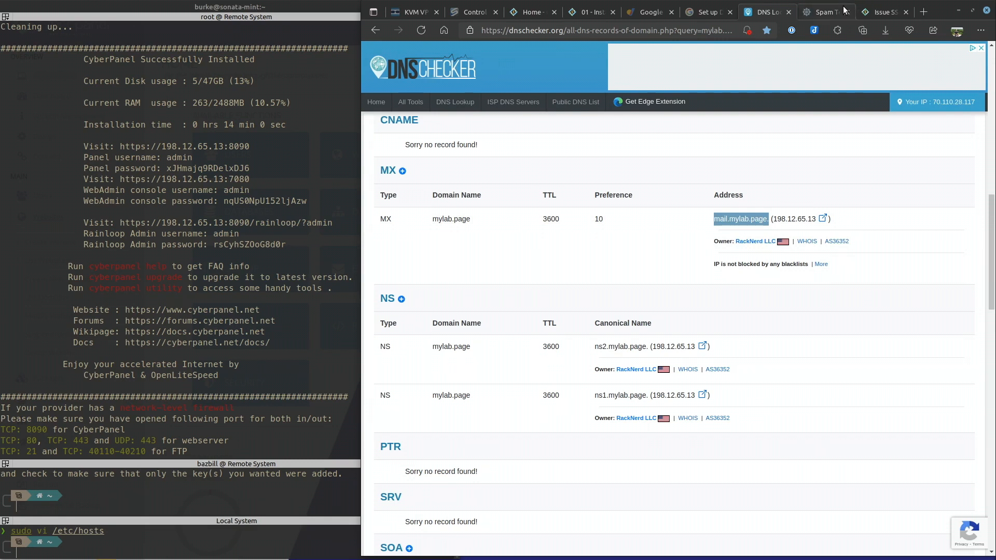
pyautogui.click(886, 18)
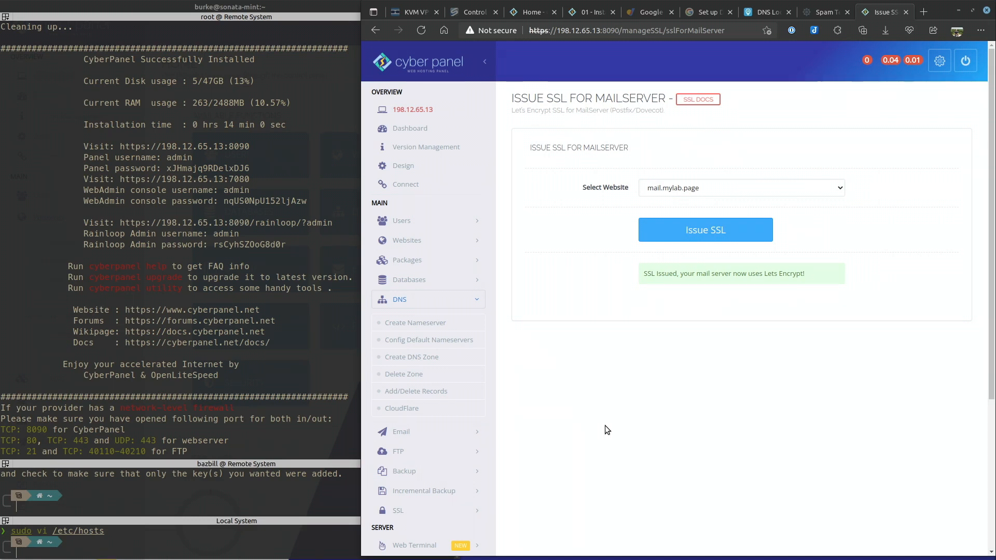
# Step: Create the email account admin on mylab.page with a password
pyautogui.click(414, 432)
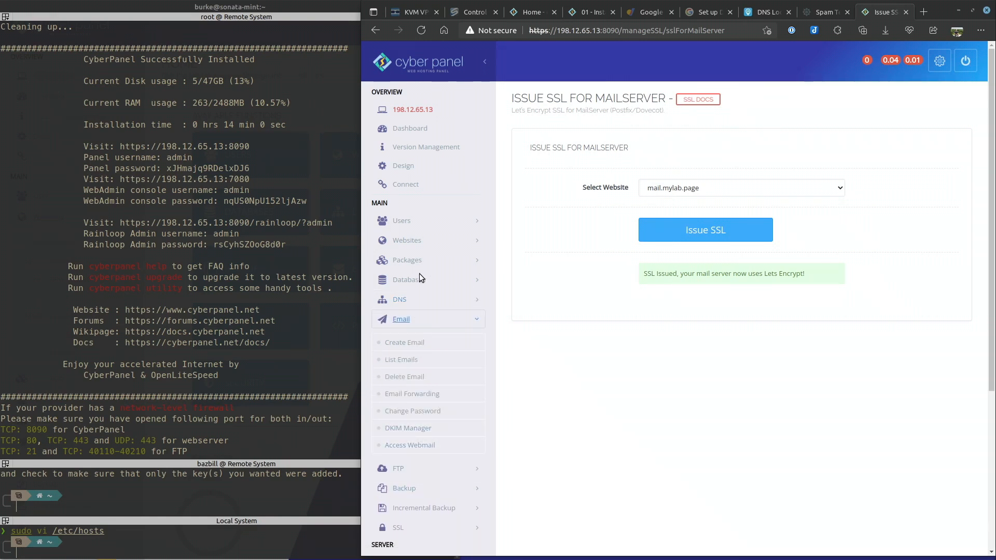
pyautogui.click(400, 344)
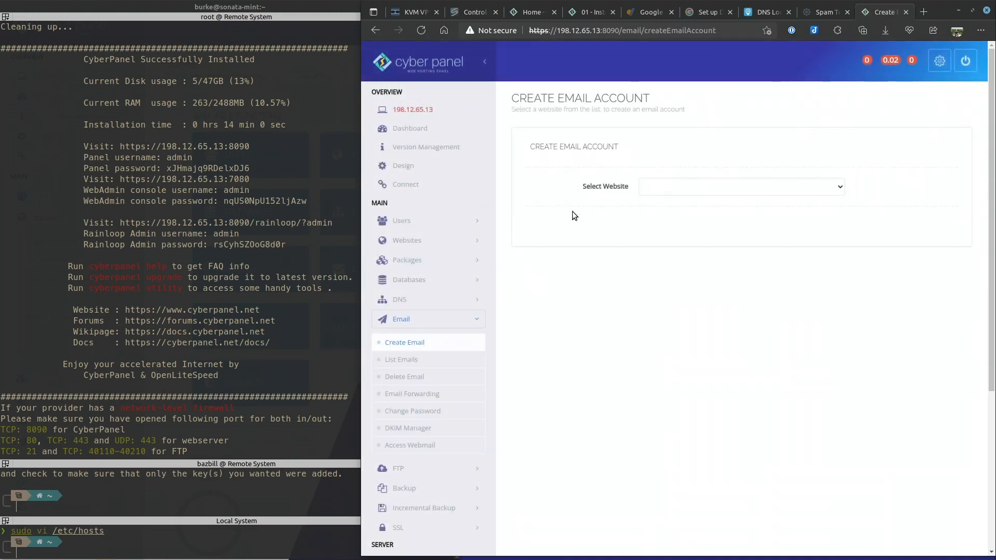
pyautogui.click(747, 189)
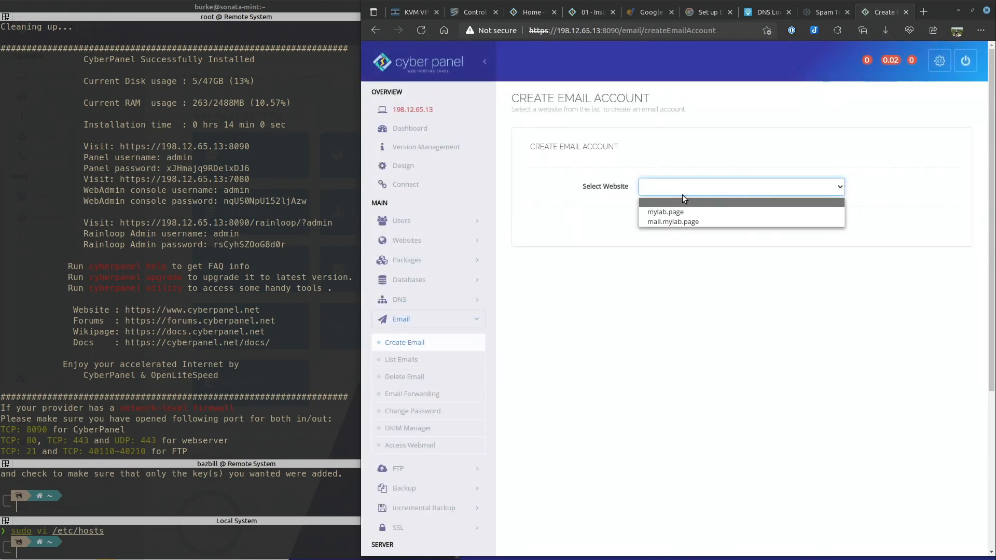
pyautogui.click(656, 212)
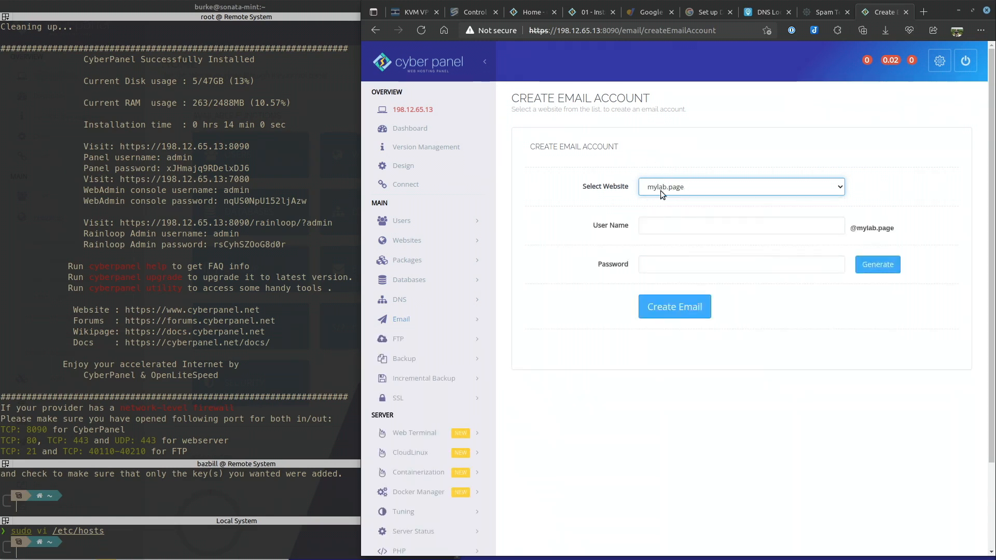
pyautogui.click(705, 225)
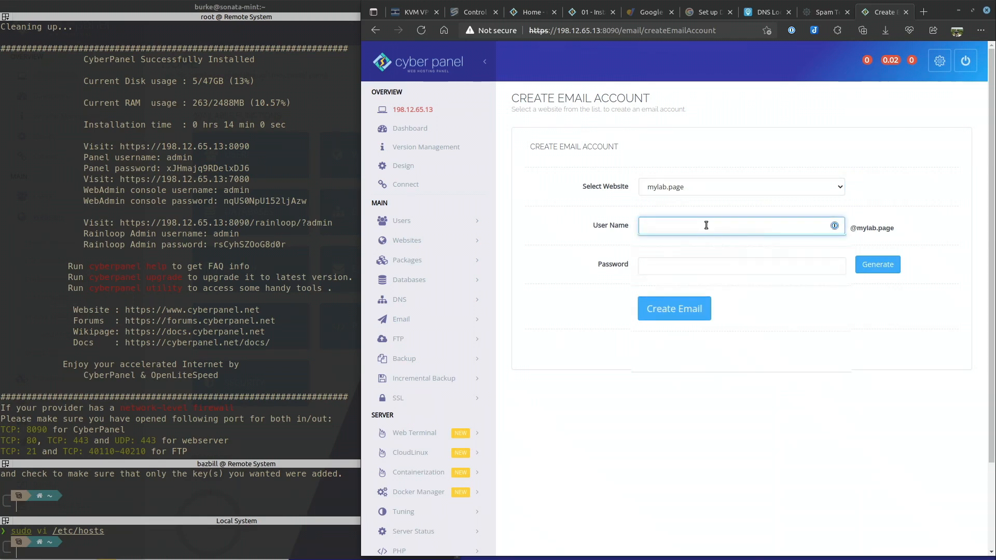
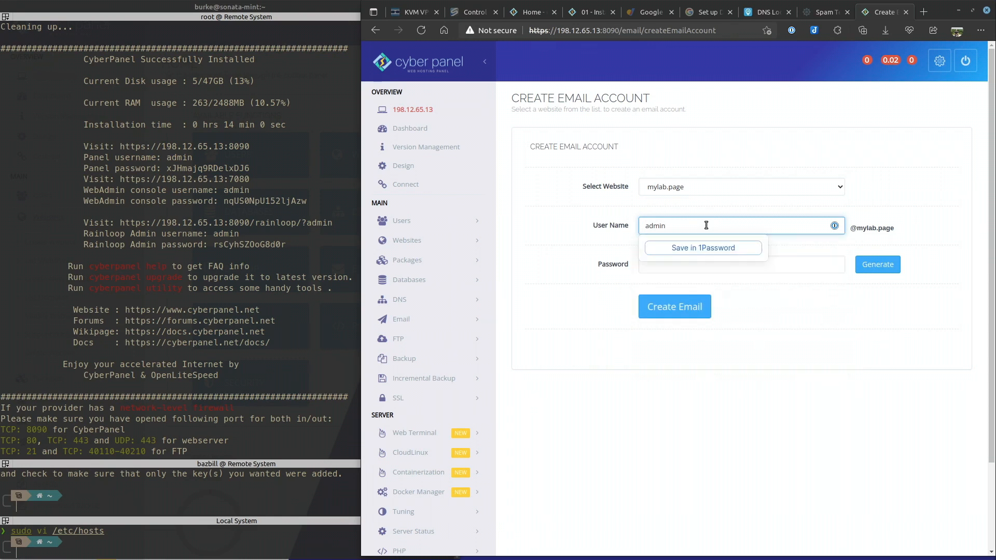
pyautogui.click(819, 263)
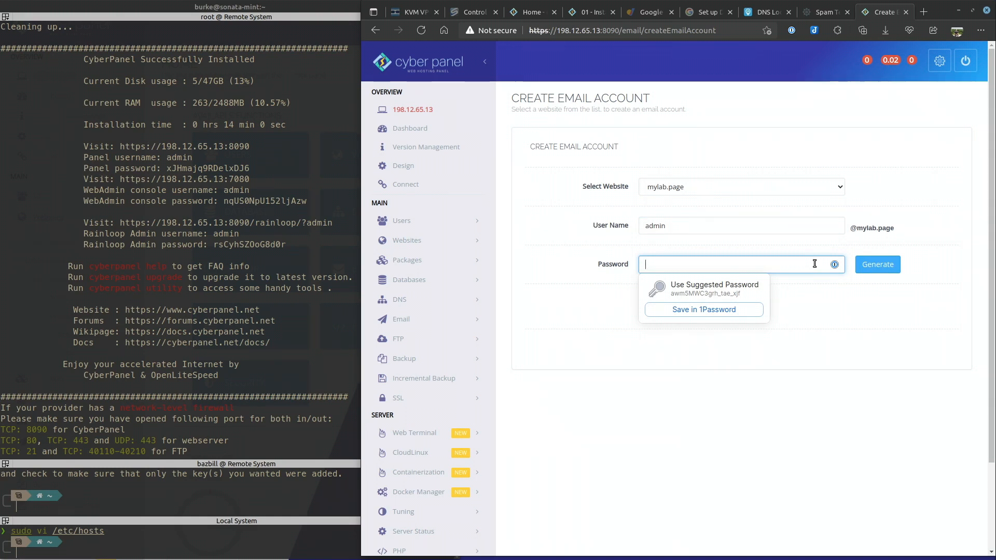
pyautogui.write('••••••••')
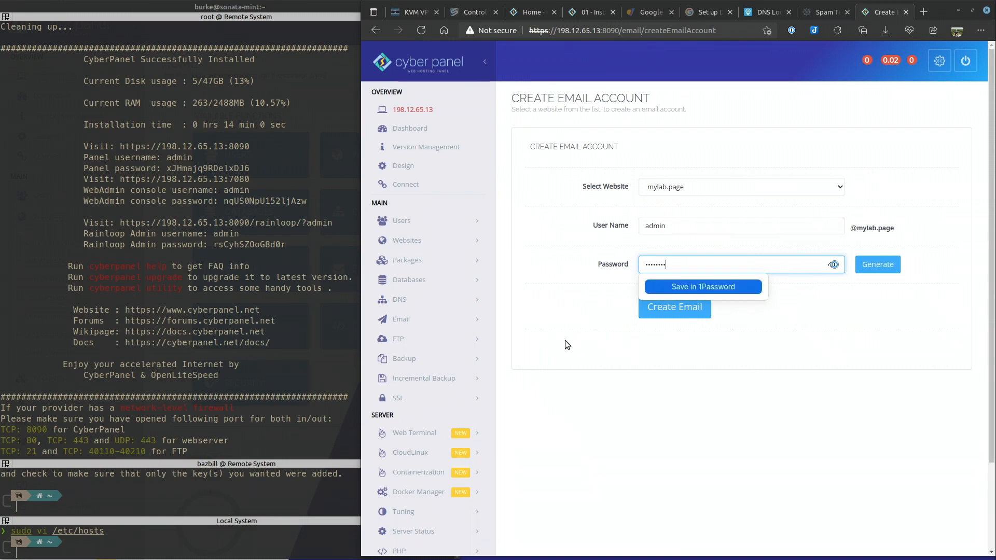
pyautogui.click(665, 307)
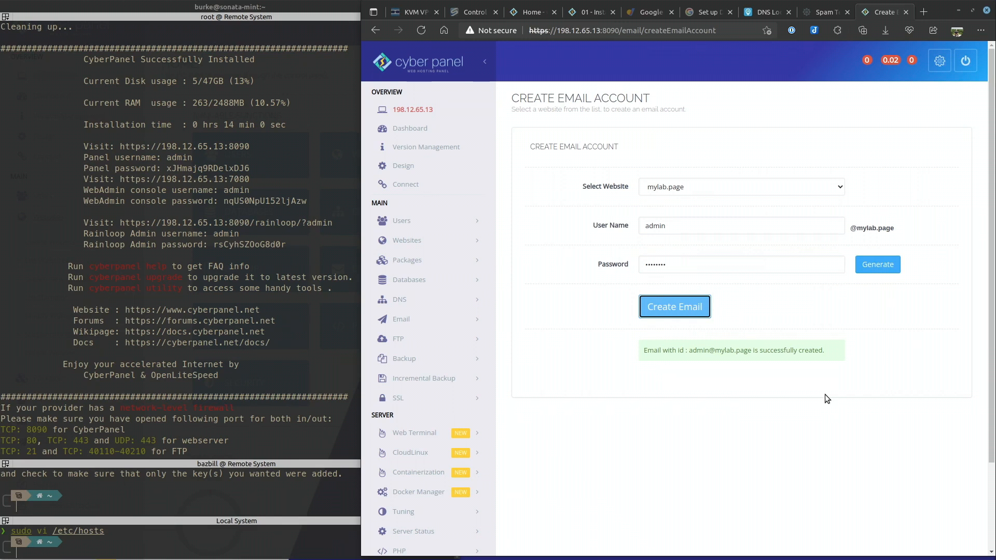
pyautogui.click(694, 425)
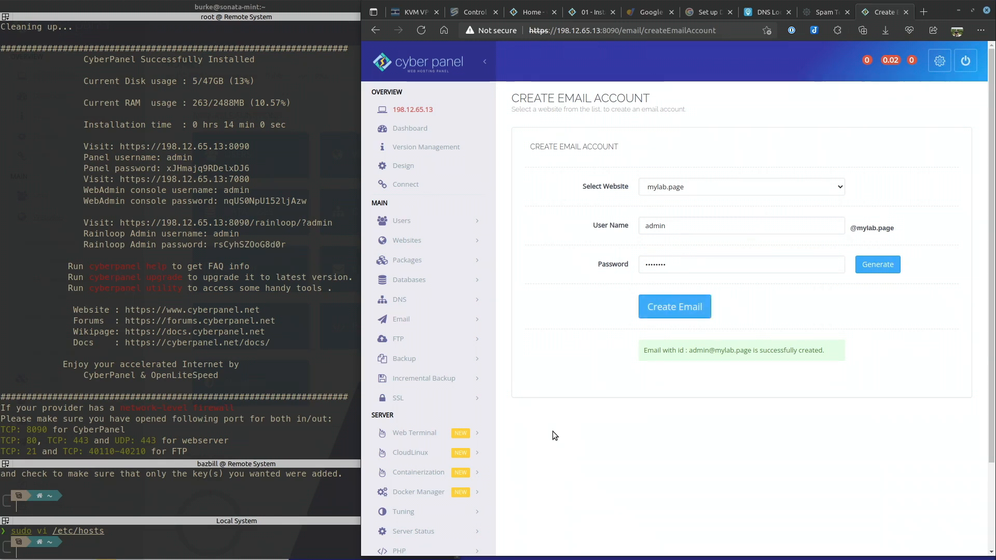
# Step: List the email accounts for mylab.page
pyautogui.click(394, 321)
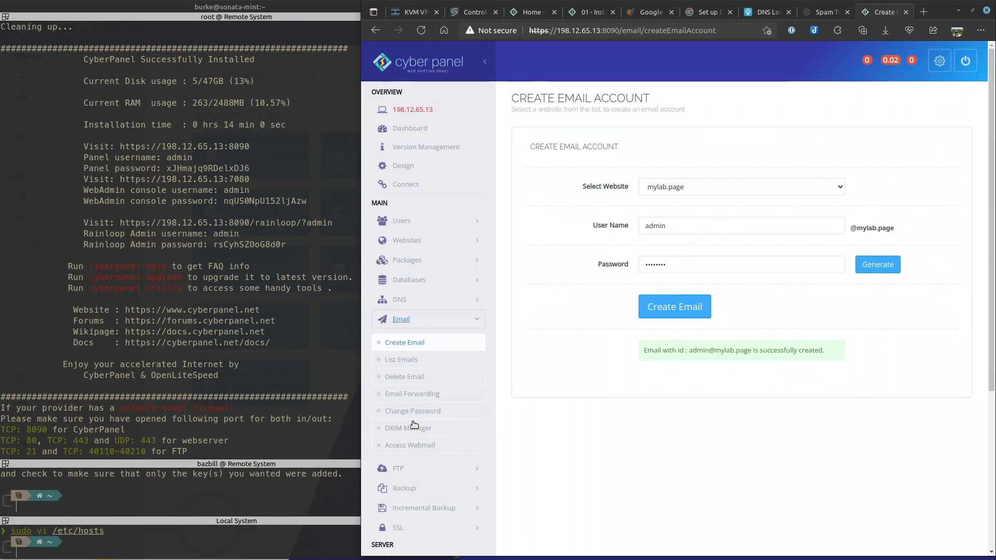
pyautogui.click(403, 359)
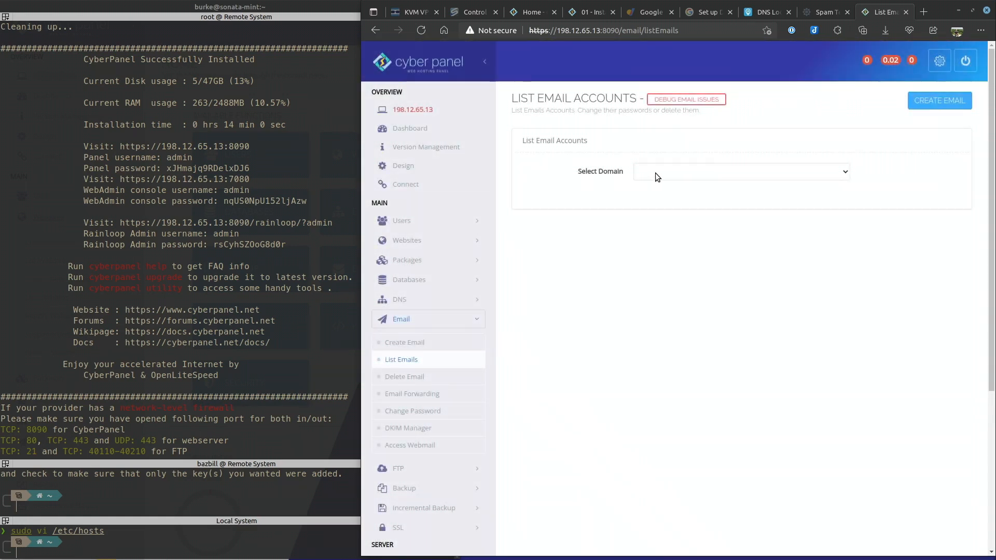
pyautogui.click(655, 172)
pyautogui.click(668, 197)
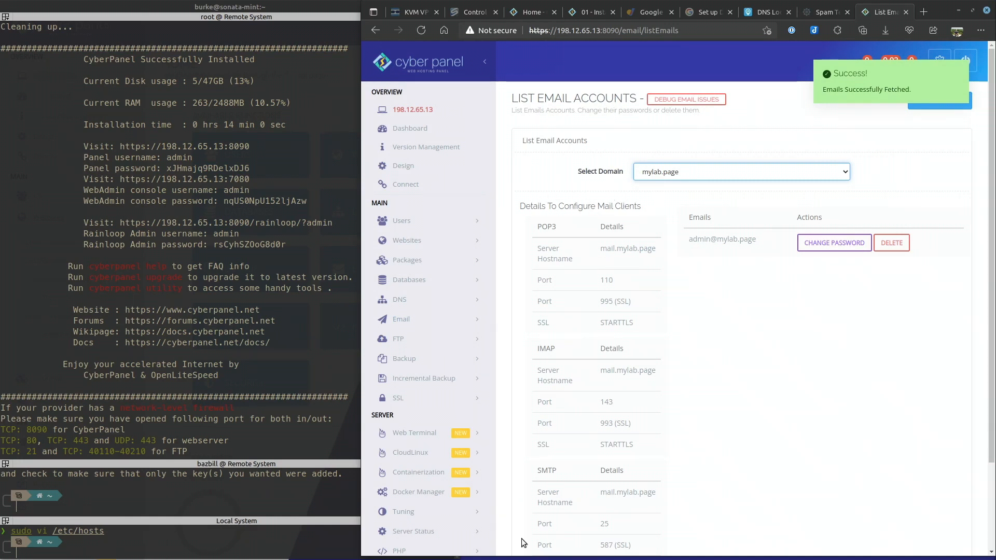
pyautogui.scroll(-2, 638, 446)
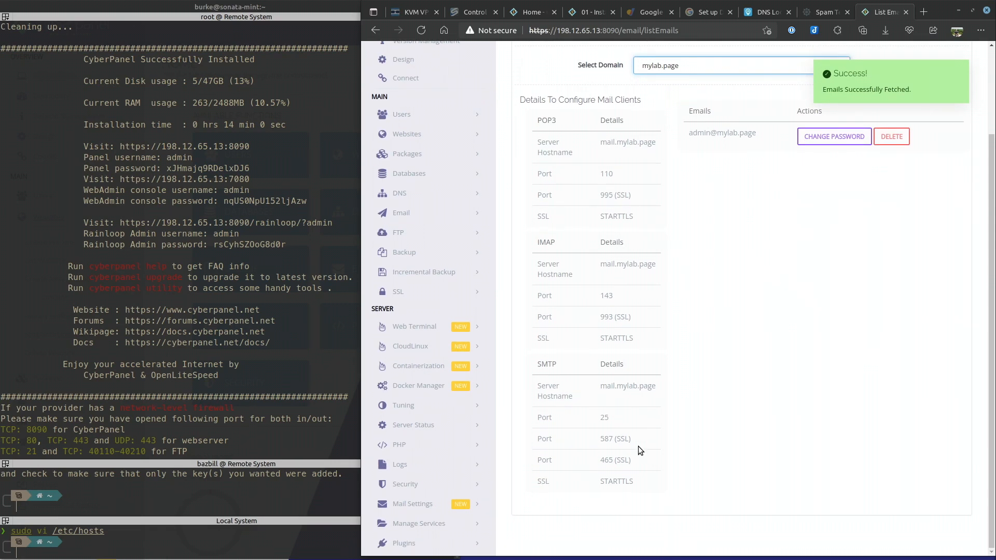
pyautogui.moveTo(534, 119); pyautogui.dragTo(559, 120)
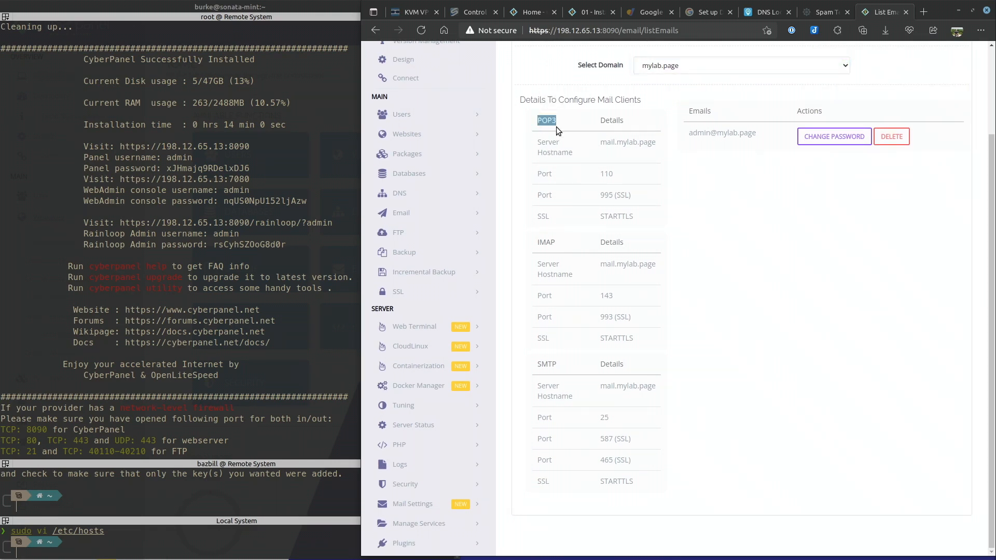
pyautogui.click(622, 177)
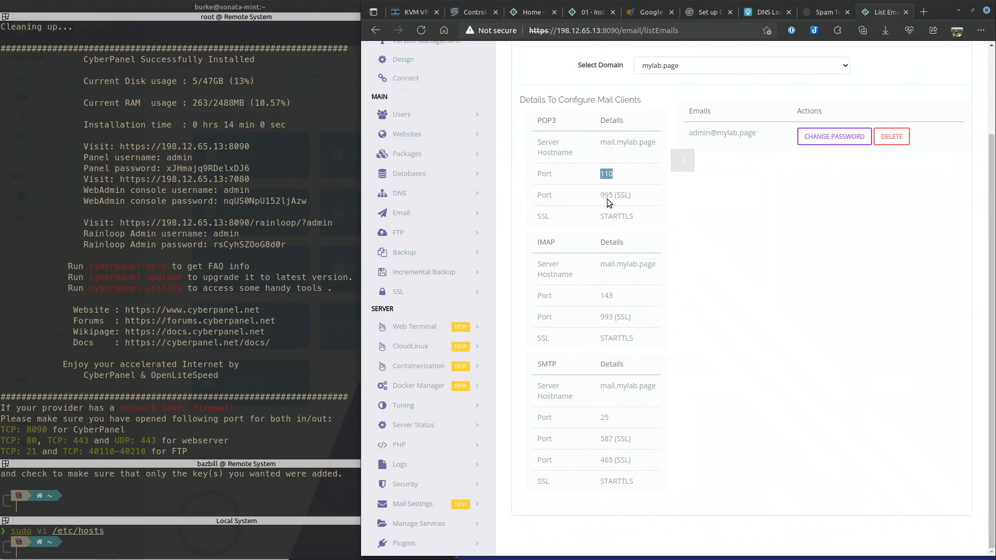
pyautogui.doubleClick(553, 242)
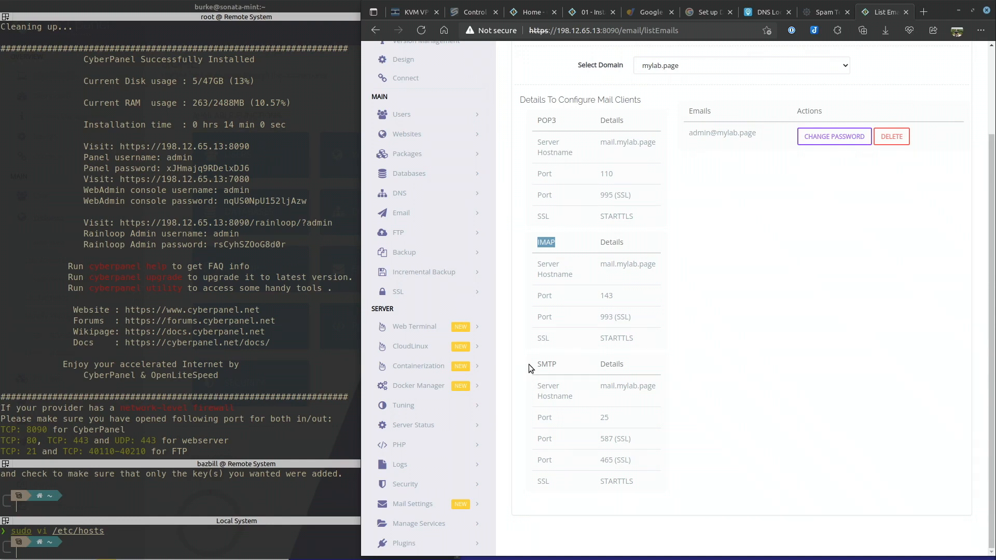
pyautogui.moveTo(620, 419); pyautogui.dragTo(586, 421)
pyautogui.click(759, 399)
pyautogui.scroll(3, 790, 379)
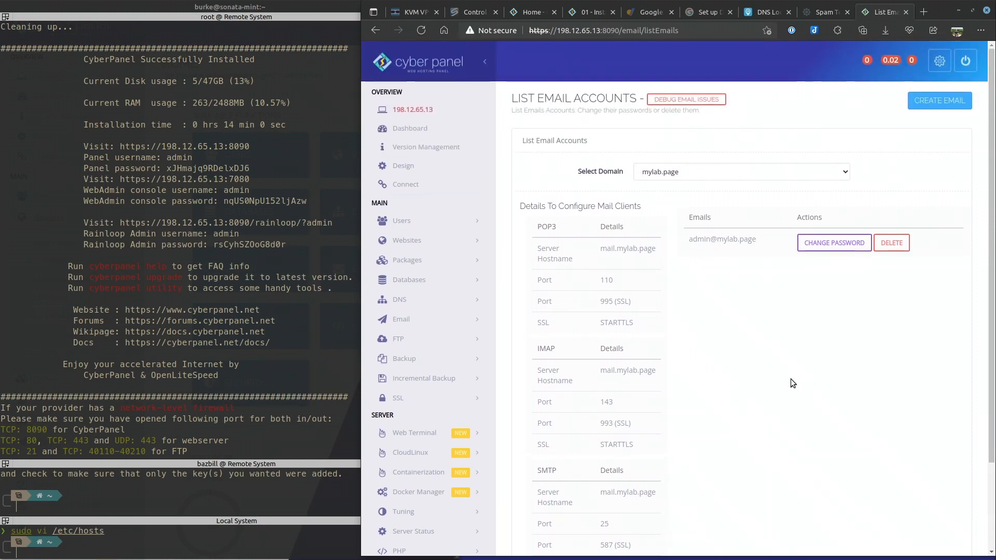
pyautogui.scroll(-3, 766, 401)
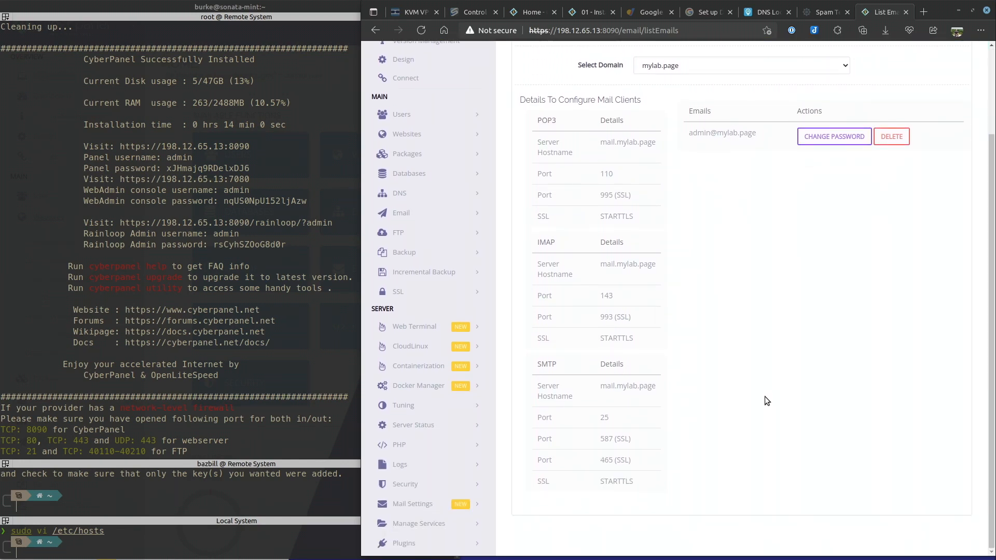
pyautogui.click(401, 267)
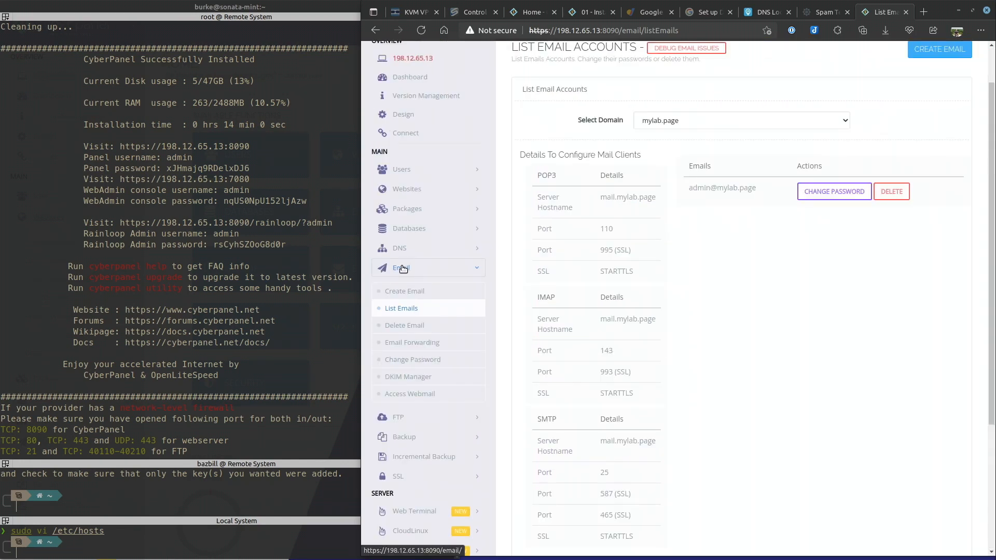
pyautogui.click(410, 394)
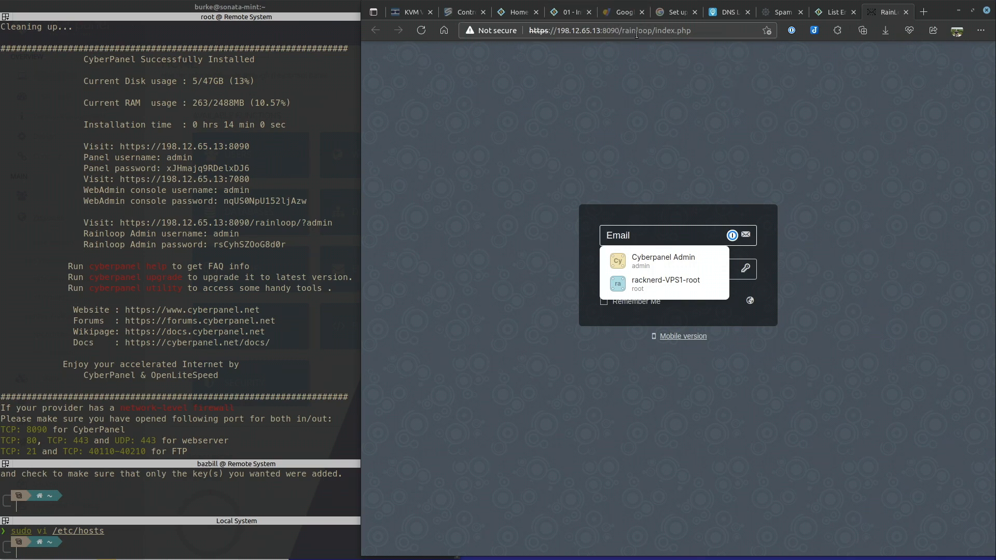
pyautogui.click(646, 232)
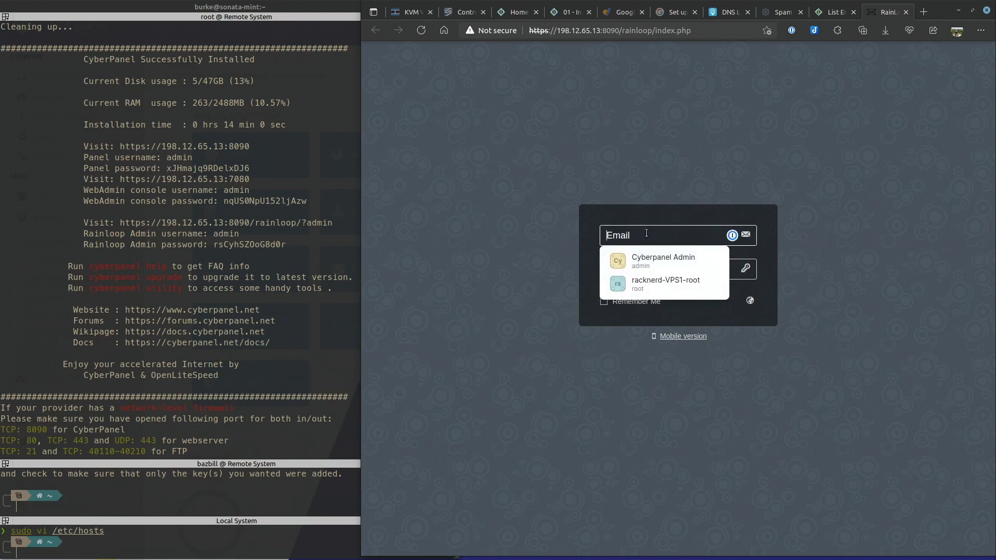
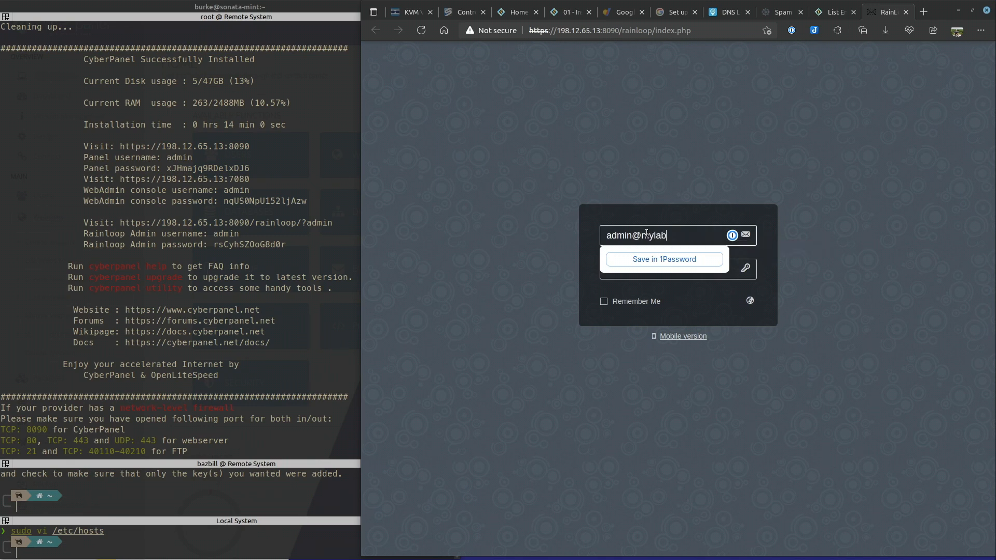
pyautogui.press('Tab')
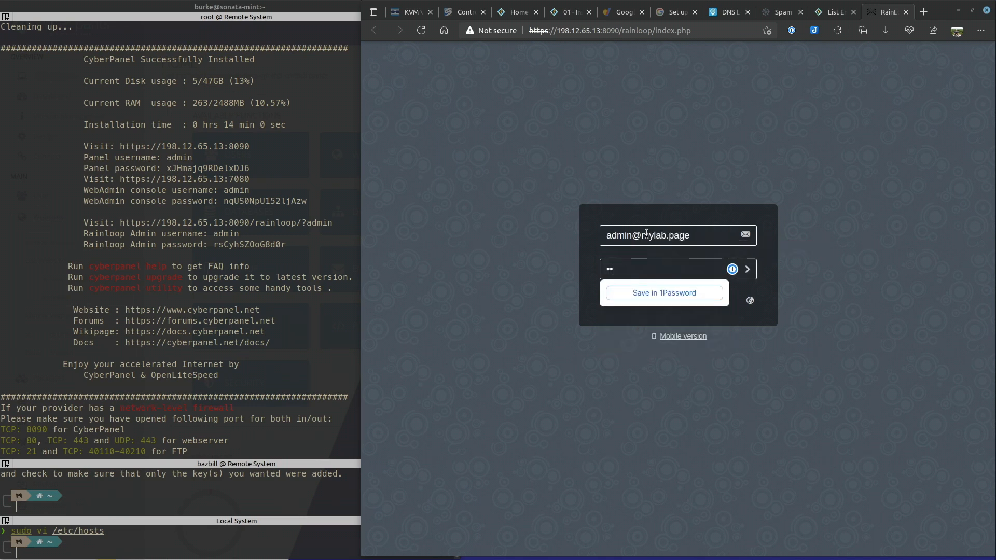
pyautogui.press('Return')
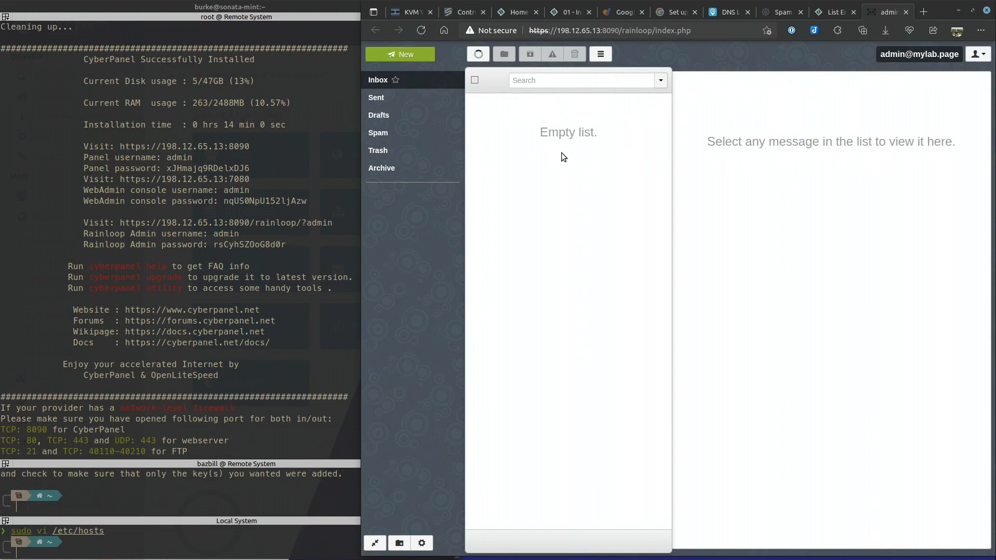
# Step: Start a new message with the pasted recipient and subject 'Testing mail from new CyberPanel system'
pyautogui.click(405, 55)
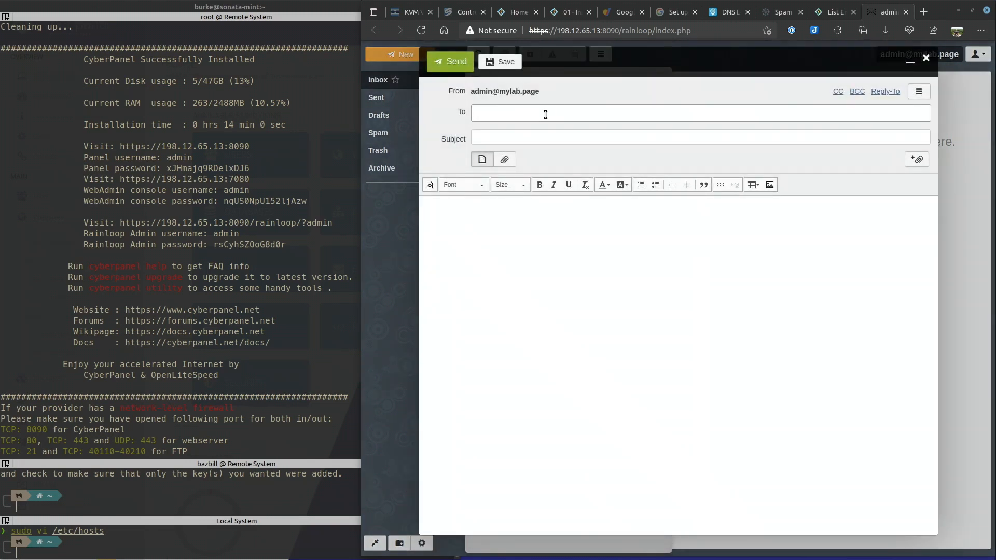
pyautogui.hotkey('ctrl', 'v')
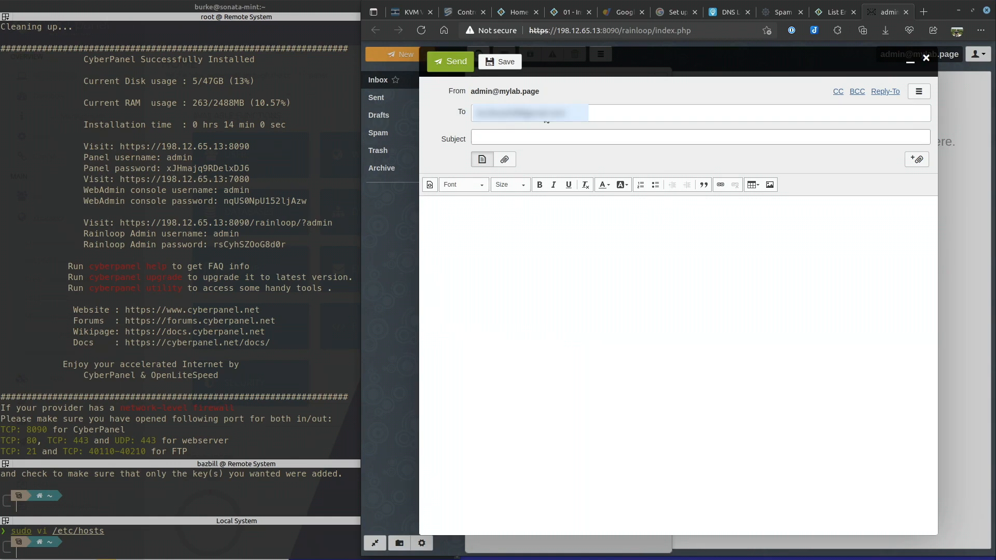
pyautogui.write('Testing mail from new CyberPan3el')
pyautogui.press('BackSpace')
pyautogui.press('BackSpace')
pyautogui.write('el')
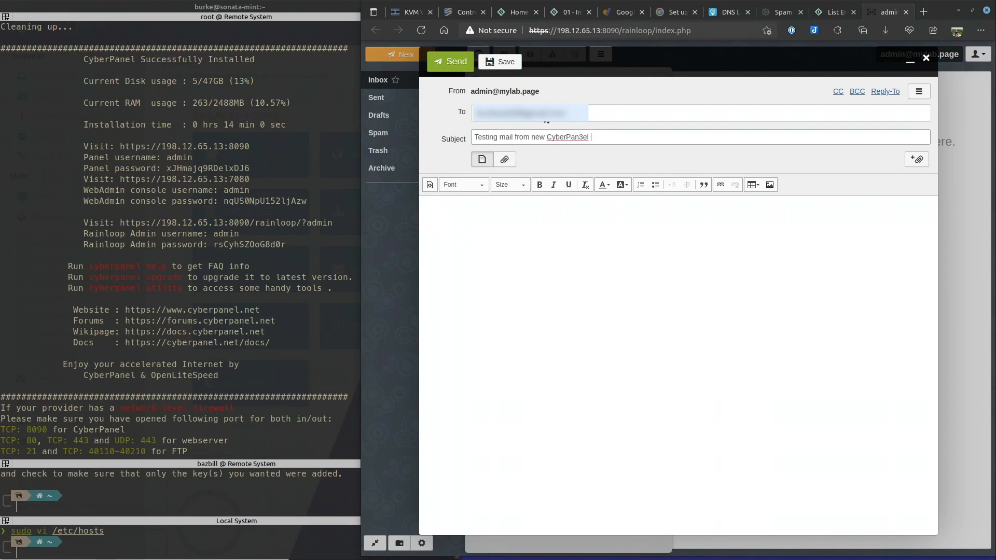
pyautogui.press('BackSpace')
pyautogui.press('BackSpace')
pyautogui.press('BackSpace')
pyautogui.write('system')
pyautogui.press('Tab')
# Step: Write a good-health greeting to the recipient plus 'Happy Holidays!' in the body and send it
pyautogui.click(483, 220)
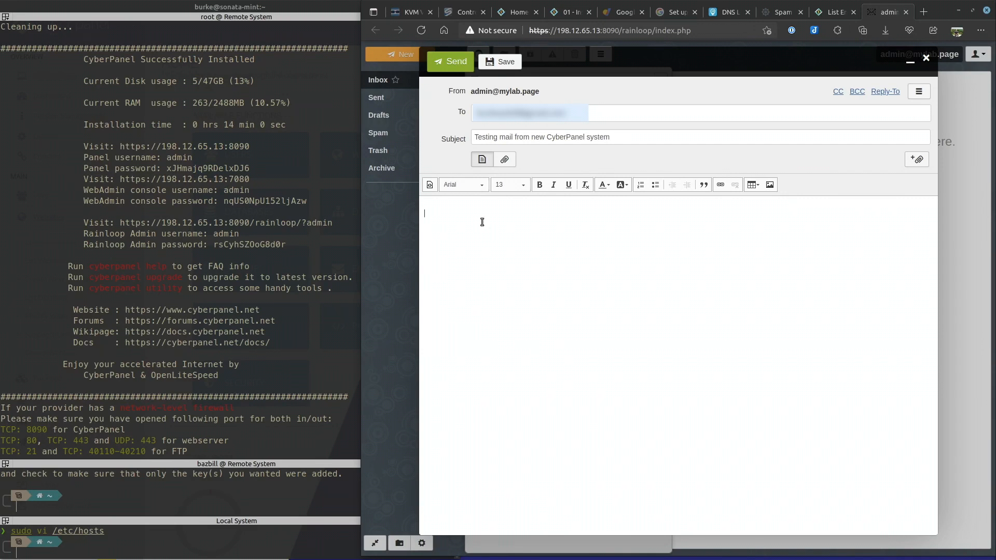
pyautogui.write('Hello Burke, I hope this e-mail finds you in go')
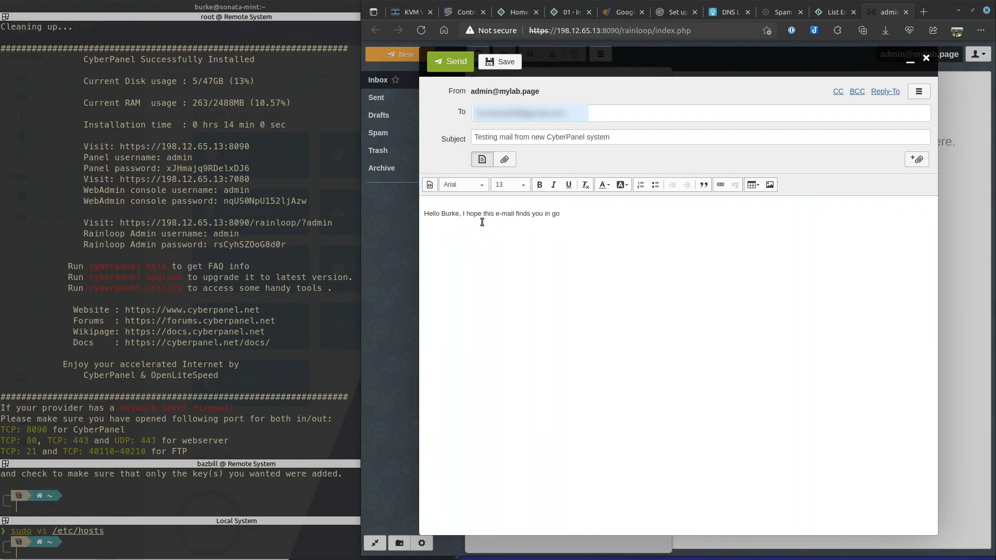
pyautogui.write('od health.')
pyautogui.press('Return')
pyautogui.write('Happy Holidays!')
pyautogui.click(454, 61)
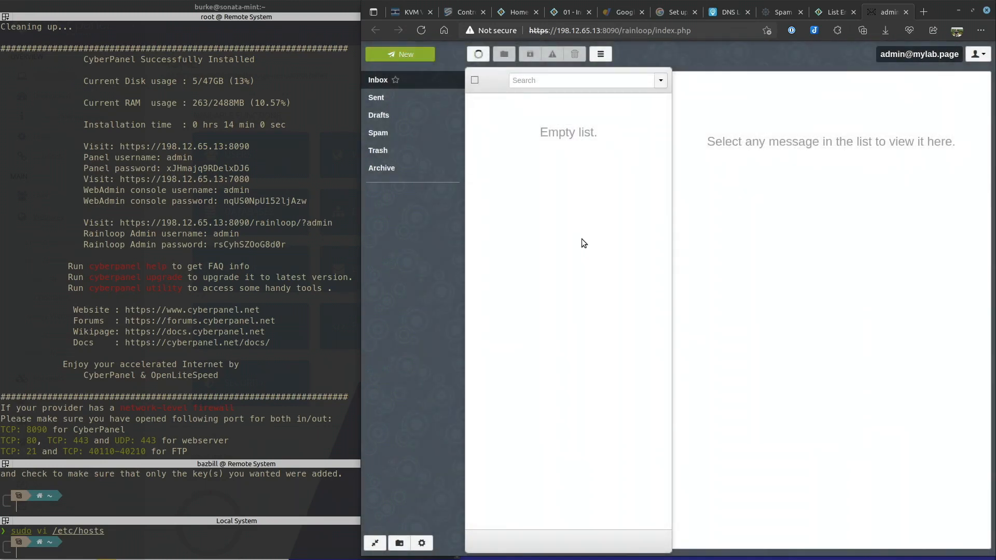
# Step: Check the Sent folder, reload the Inbox, open the reply, then view the mail-tester tab
pyautogui.click(377, 98)
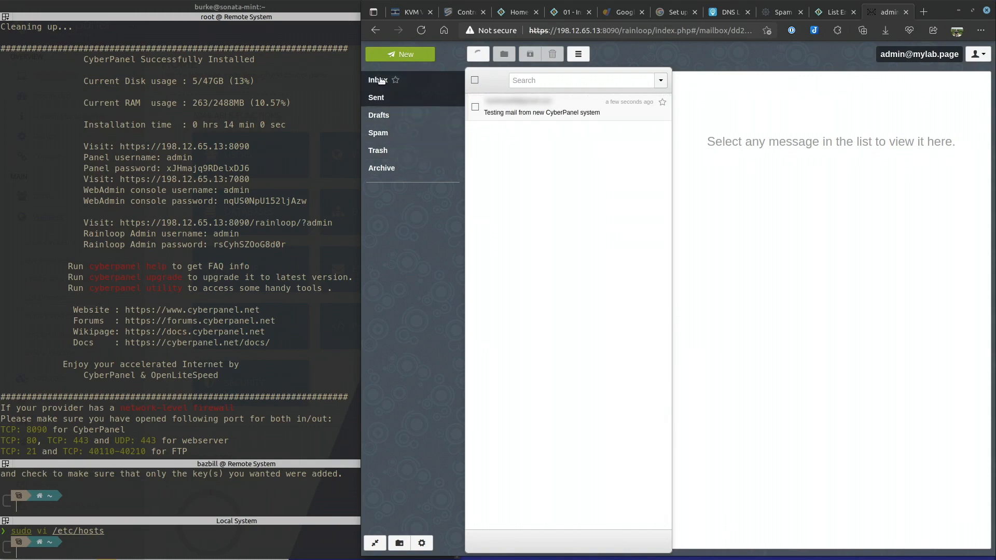
pyautogui.click(380, 80)
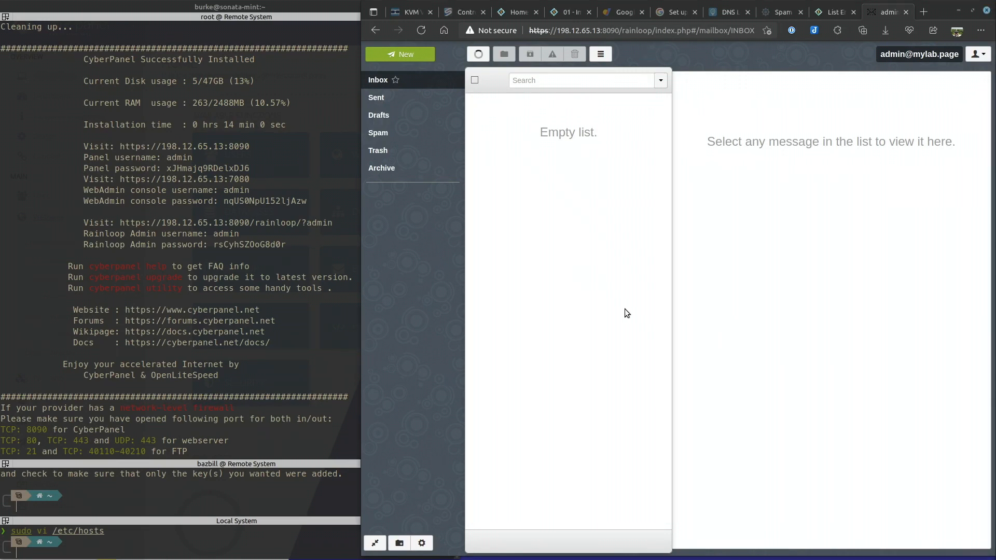
pyautogui.click(477, 55)
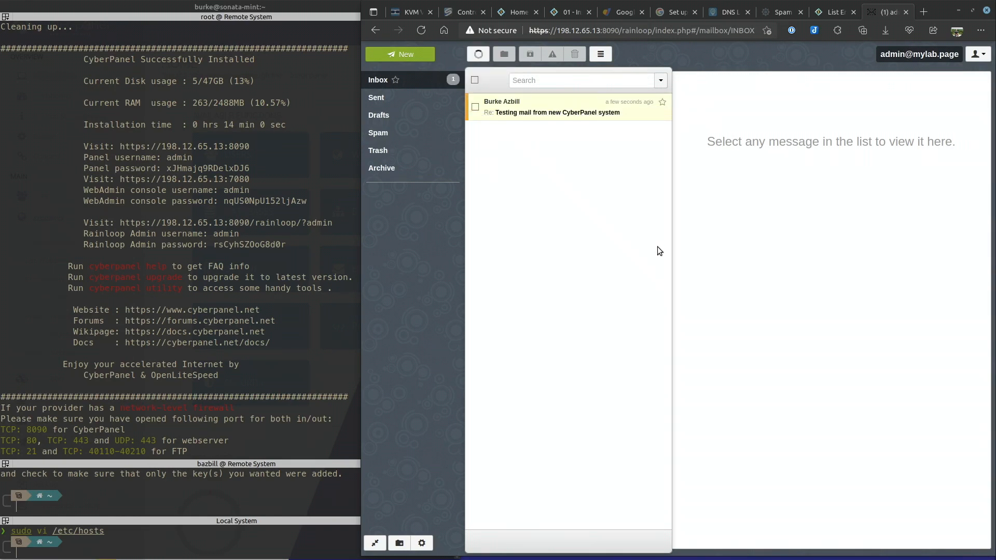
pyautogui.click(531, 113)
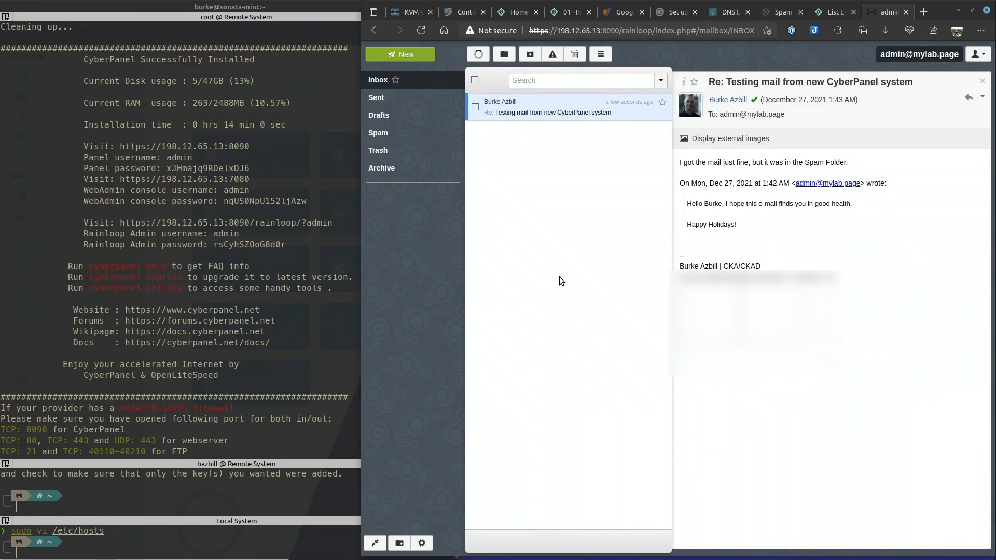
pyautogui.click(773, 15)
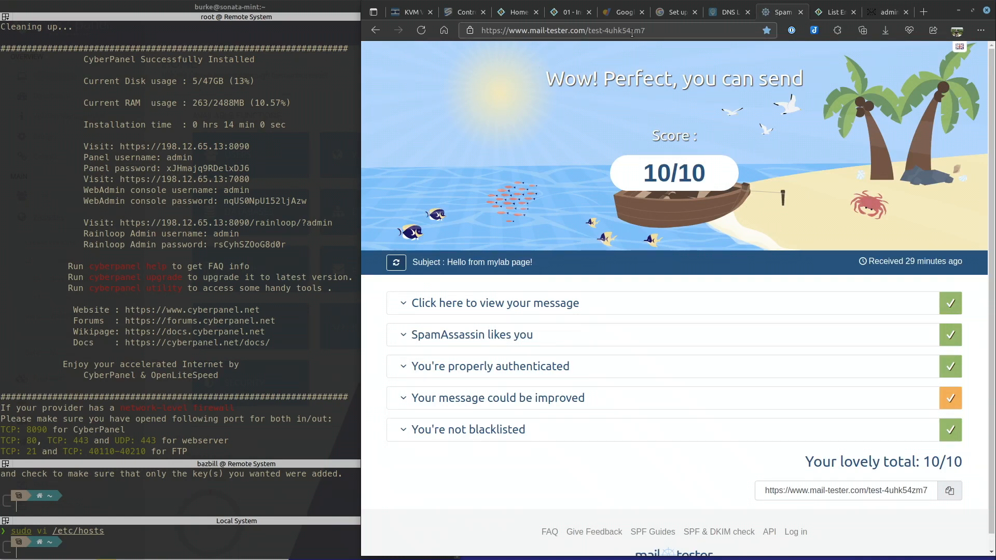
# Step: Reload mail-tester without the old test id, copy the new test address, and return to webmail
pyautogui.moveTo(586, 30); pyautogui.dragTo(676, 32)
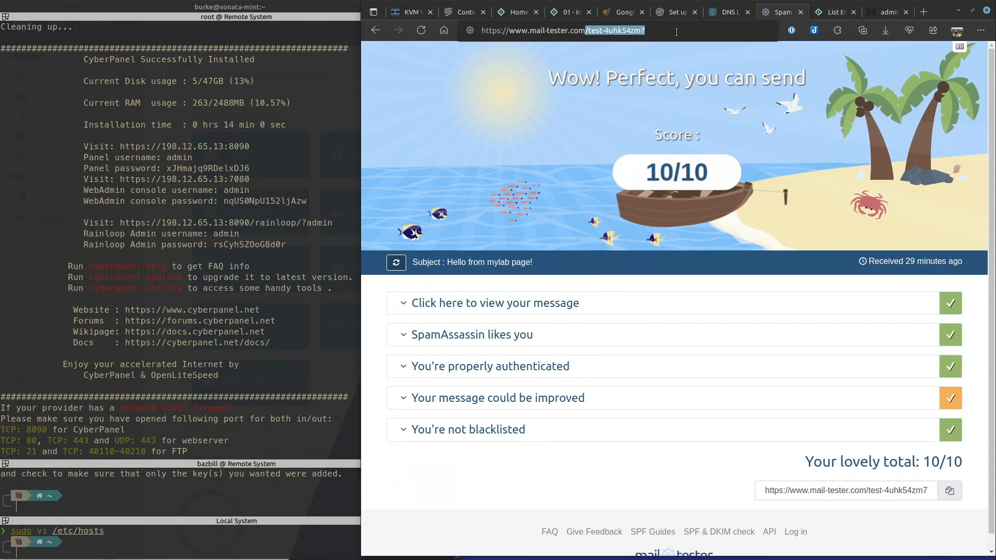
pyautogui.press('BackSpace')
pyautogui.press('Return')
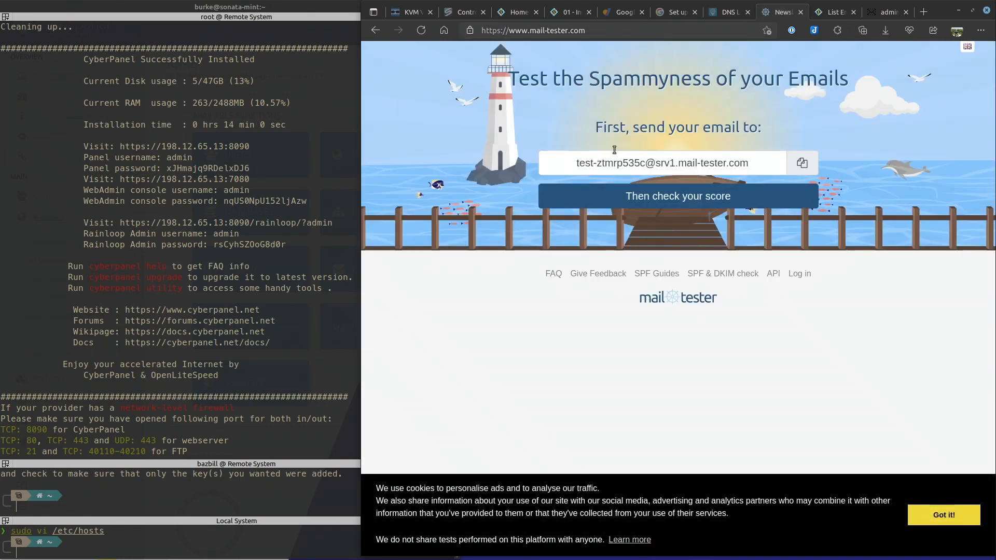
pyautogui.click(757, 163)
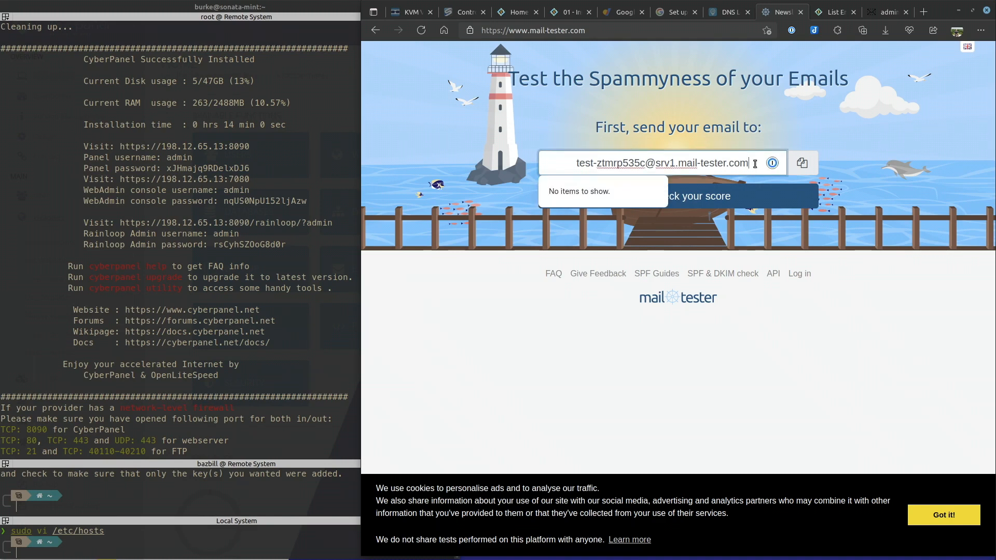
pyautogui.click(801, 164)
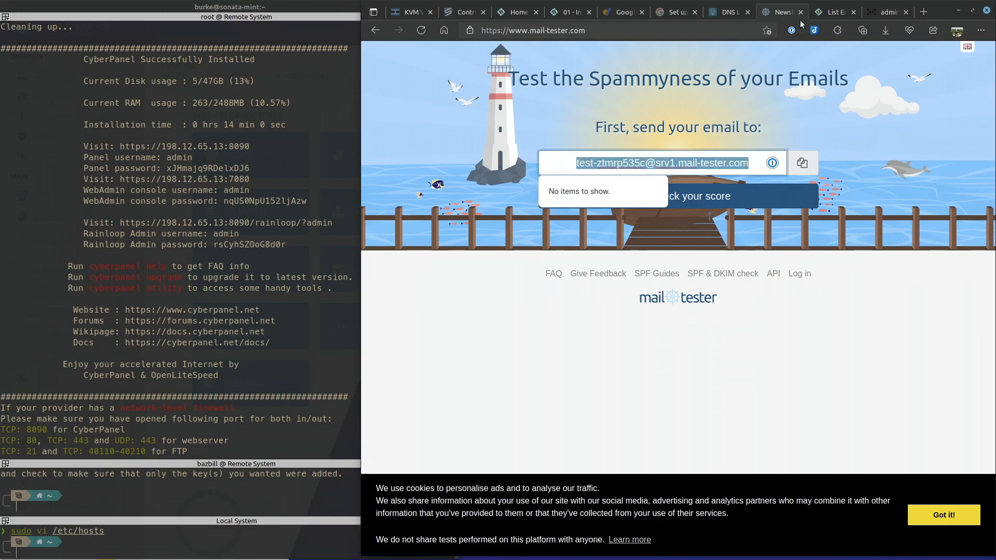
pyautogui.click(881, 13)
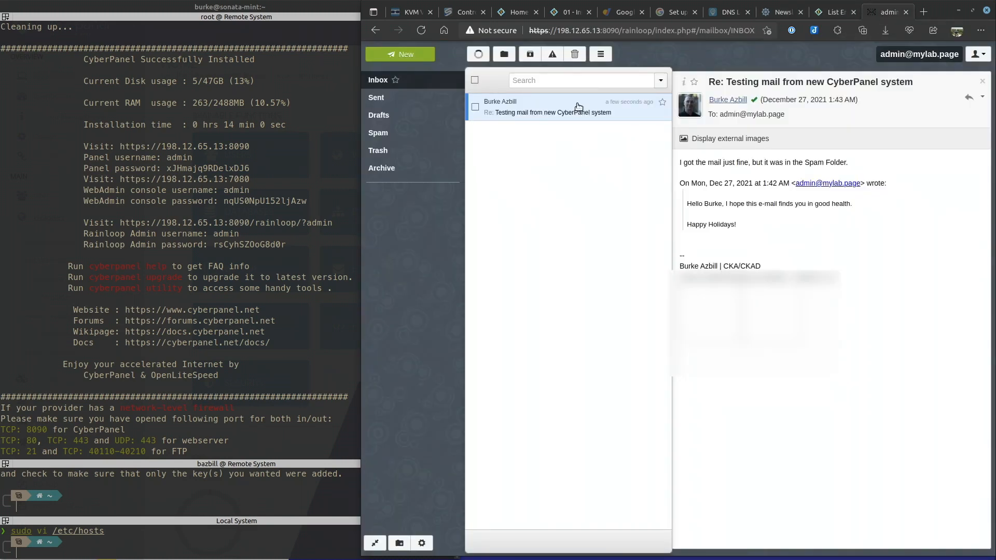
# Step: Start a new message with the copied mail-tester address pasted as recipient
pyautogui.click(418, 51)
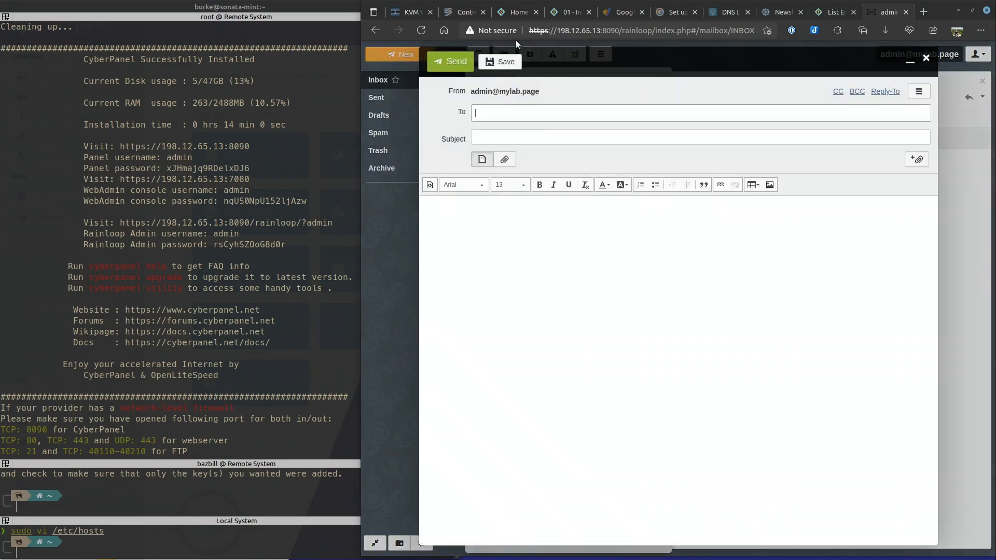
pyautogui.rightClick(520, 116)
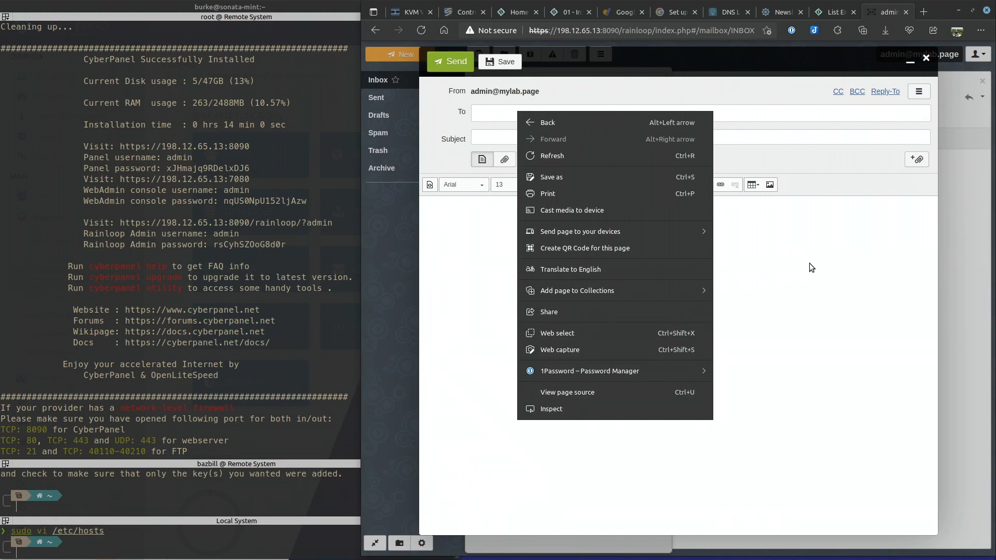
pyautogui.click(494, 113)
pyautogui.rightClick(494, 113)
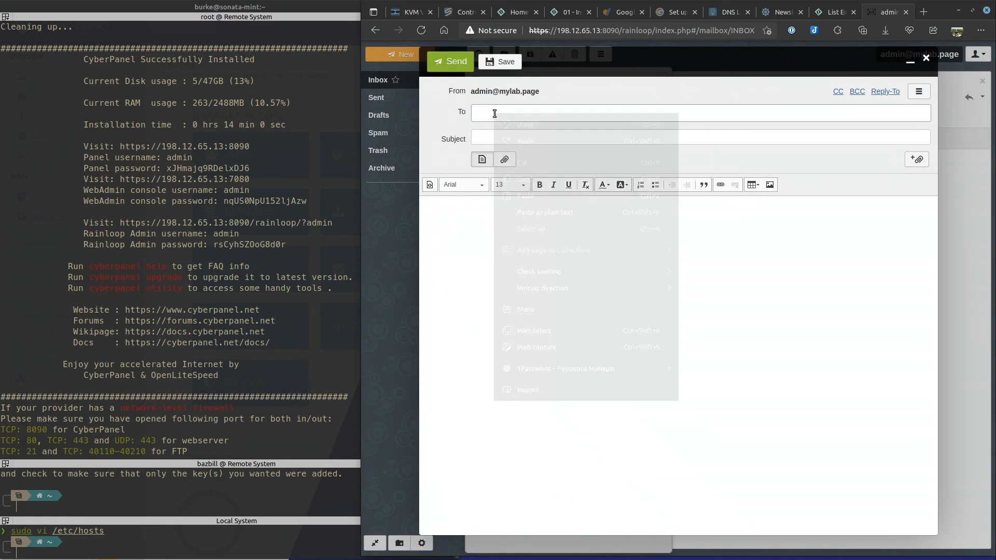
pyautogui.click(526, 196)
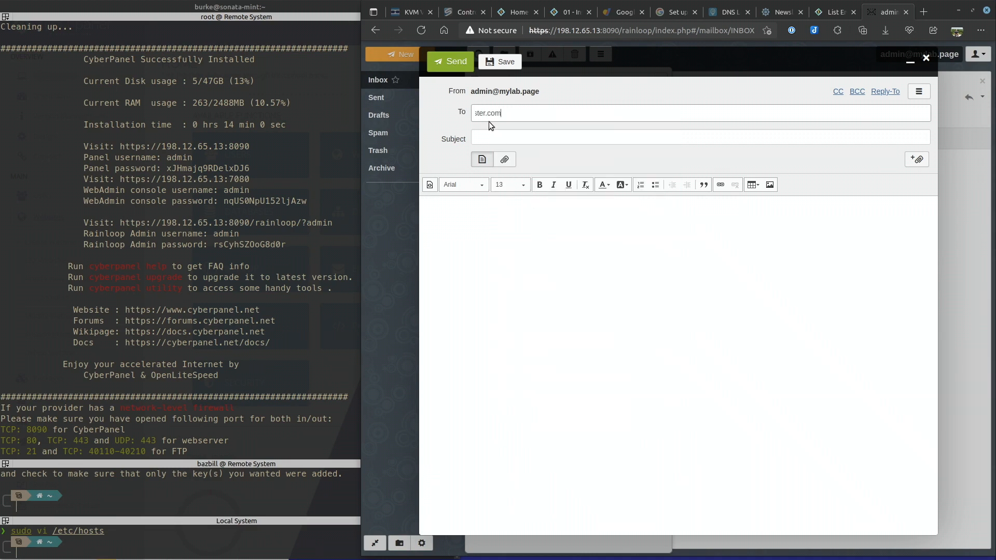
pyautogui.click(530, 137)
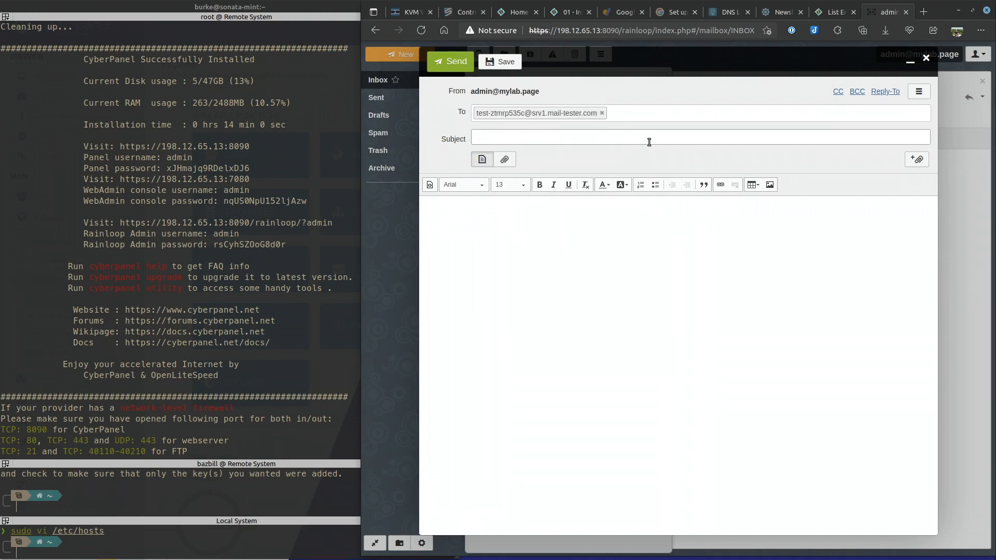
# Step: Add subject 'Testing new mail server setup' and a short mail-tester body, then send it
pyautogui.write('Testing new mail server setup')
pyautogui.press('Tab')
pyautogui.write('Le')
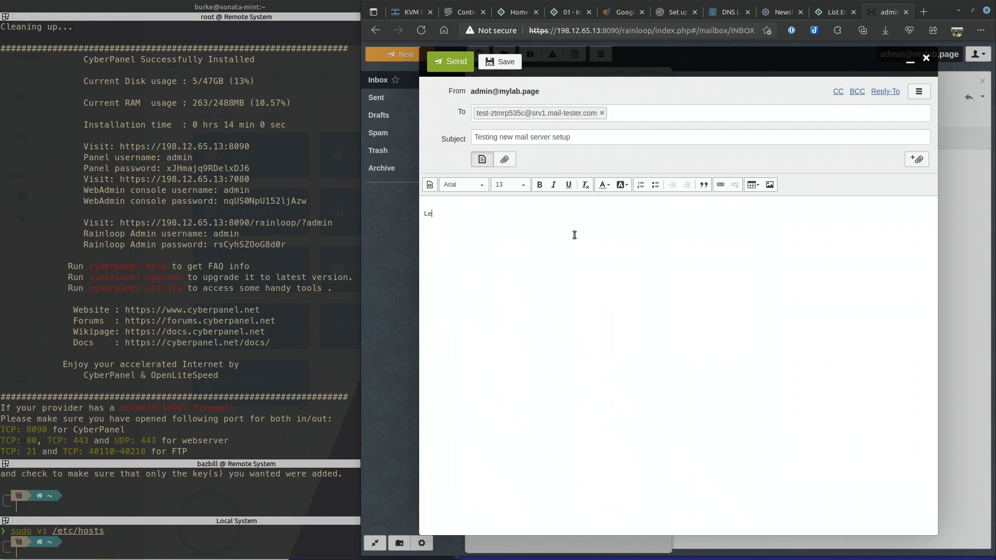
pyautogui.write("t's see how this")
pyautogui.write(' scores')
pyautogui.write(' in the mail te')
pyautogui.write('ster.  ')
pyautogui.write('-- Burke')
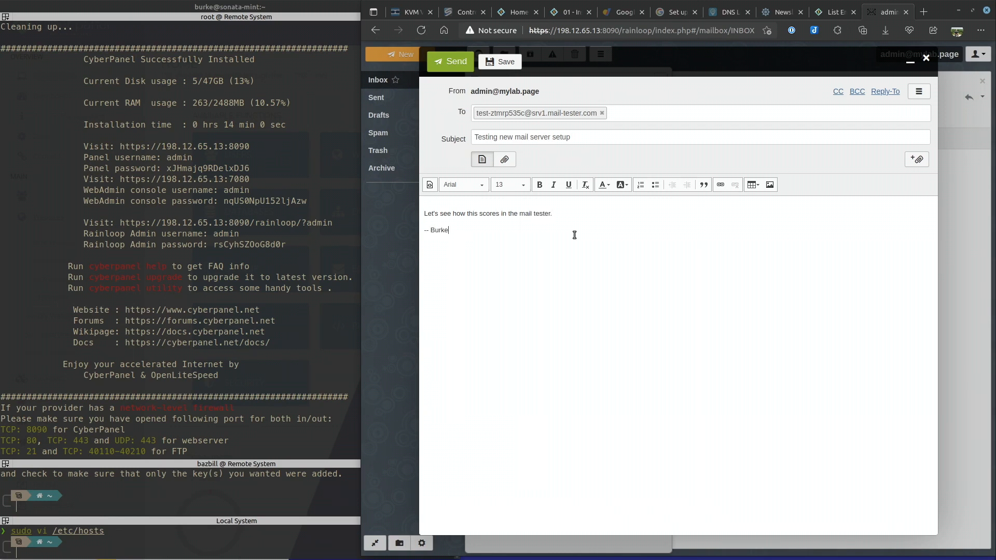
pyautogui.click(457, 60)
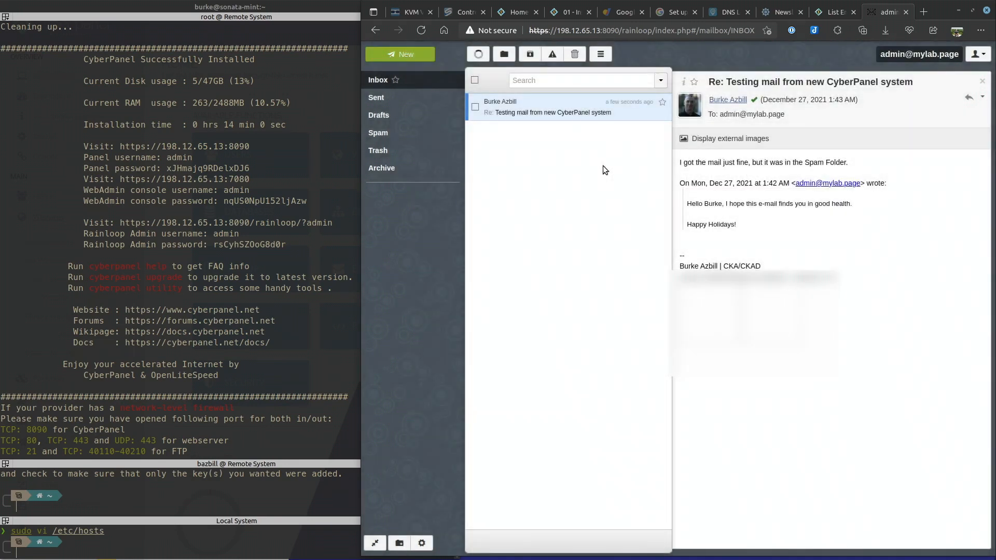
pyautogui.click(780, 11)
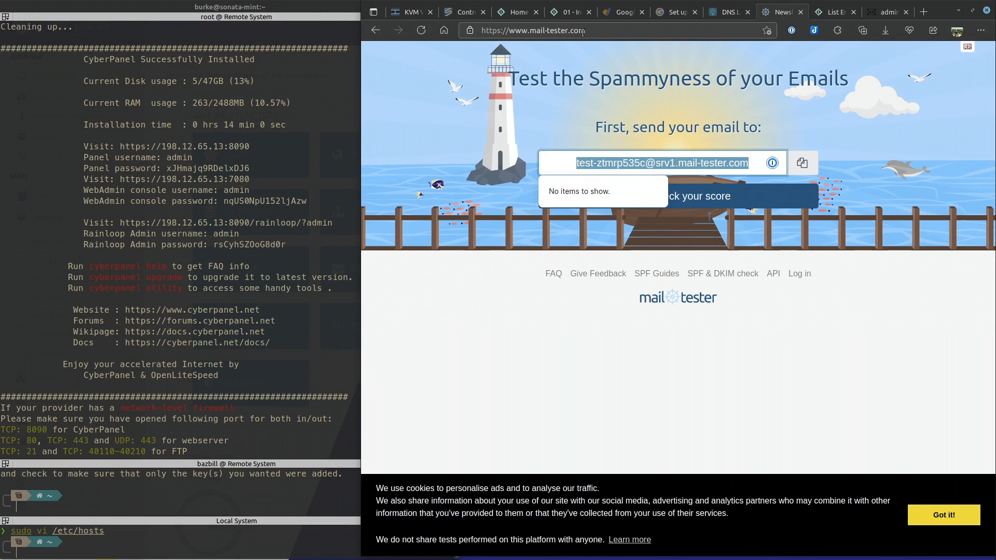
# Step: Dismiss the suggestion list and check the score for 'Testing new mail server setup'
pyautogui.click(895, 277)
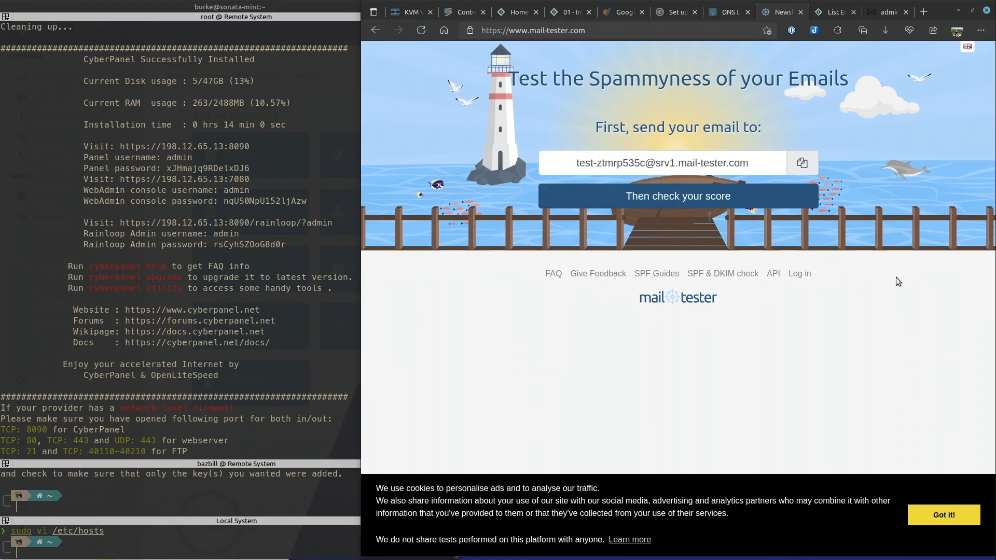
pyautogui.click(734, 195)
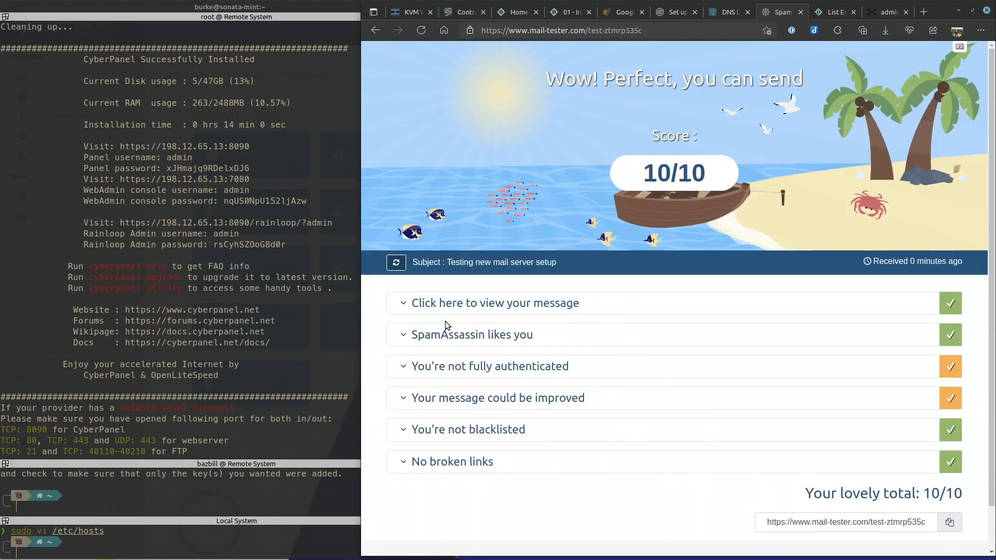
# Step: Expand the authentication details and the reverse DNS explanation in the mail-tester report
pyautogui.click(405, 368)
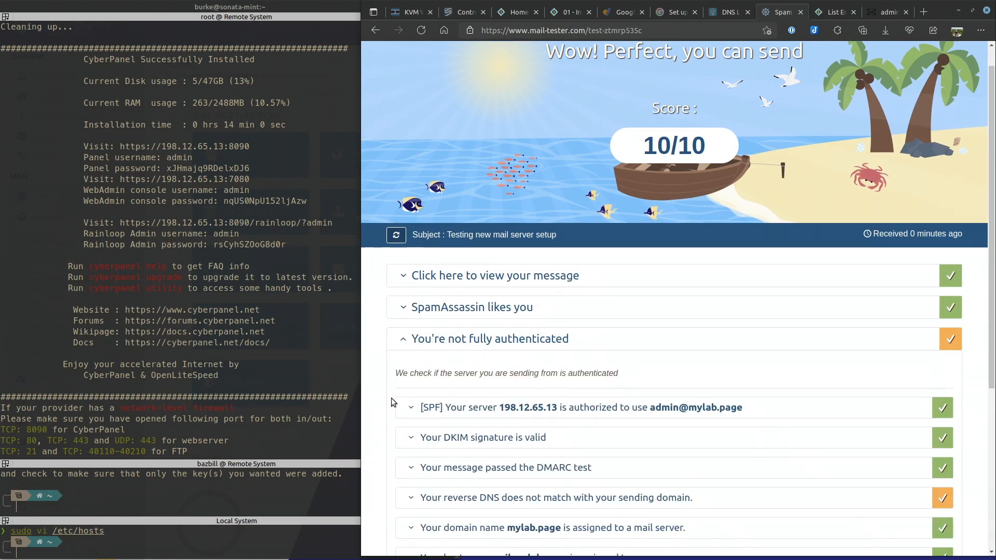
pyautogui.scroll(-3, 392, 400)
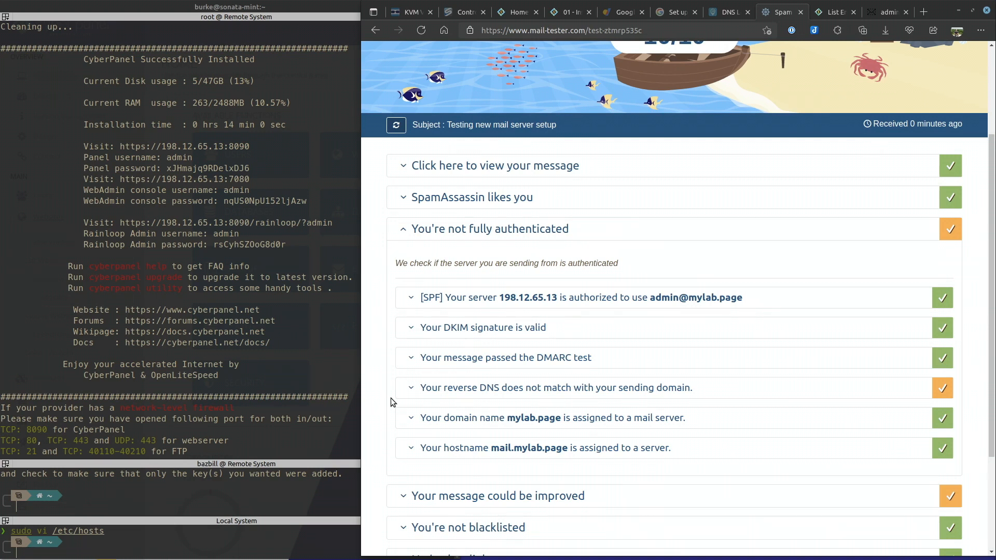
pyautogui.click(666, 388)
pyautogui.scroll(-1, 683, 434)
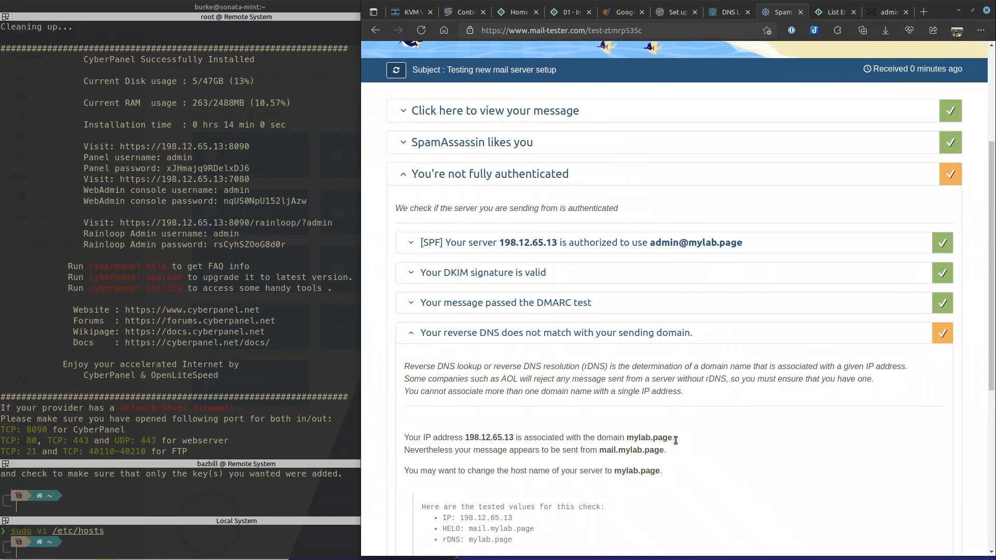
pyautogui.moveTo(674, 440); pyautogui.dragTo(403, 439)
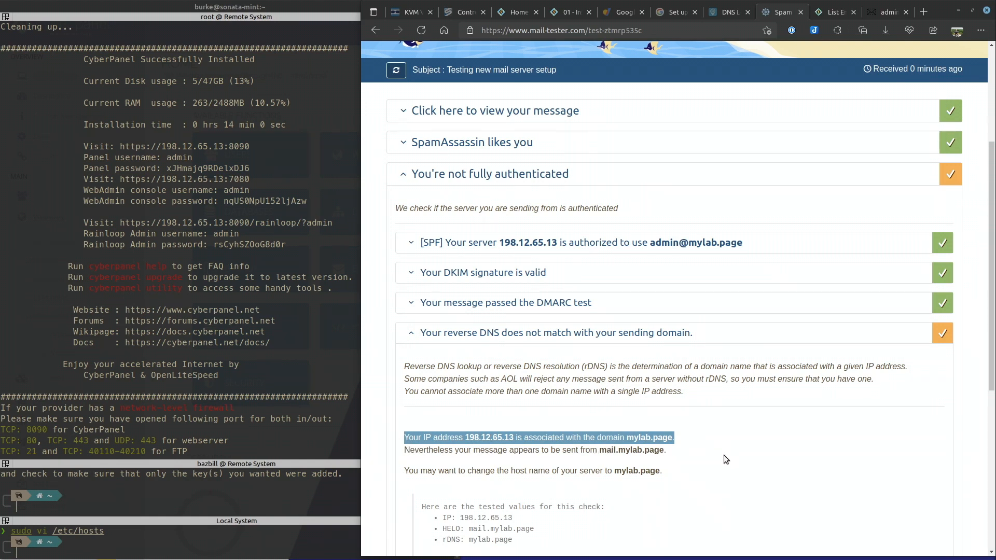
# Step: Expand the message improvement details and the List-Unsubscribe header explanation, then scroll back up
pyautogui.scroll(-3, 729, 472)
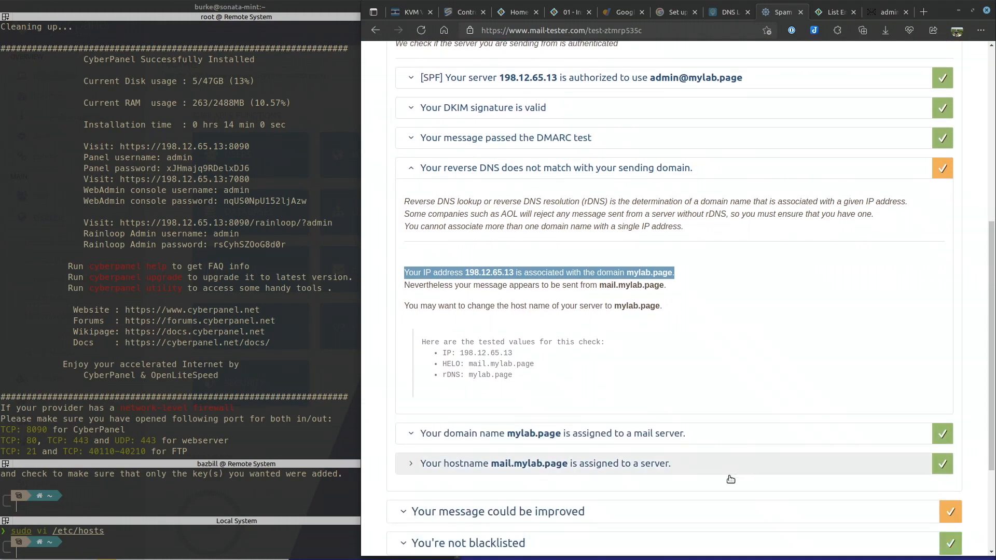
pyautogui.scroll(-2, 671, 387)
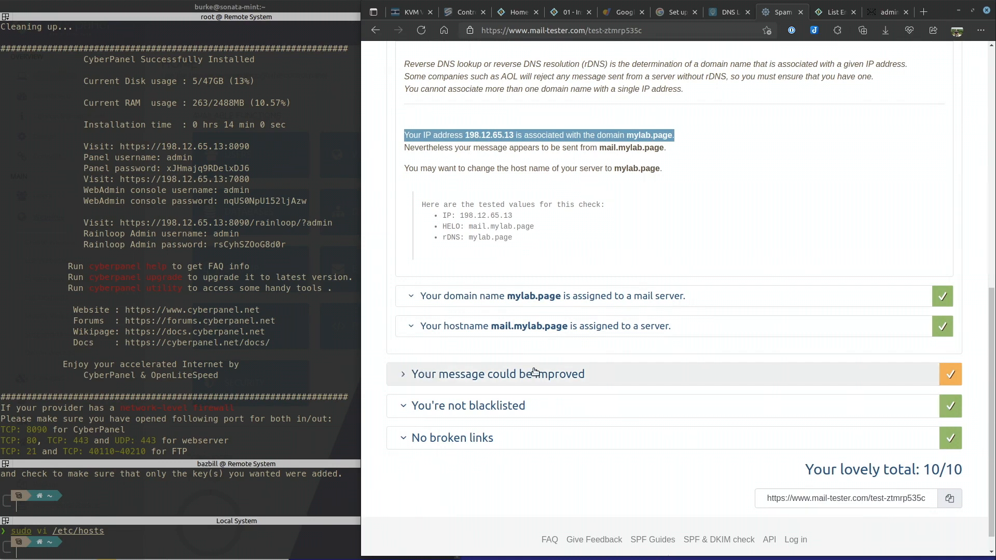
pyautogui.click(535, 374)
pyautogui.scroll(-2, 627, 397)
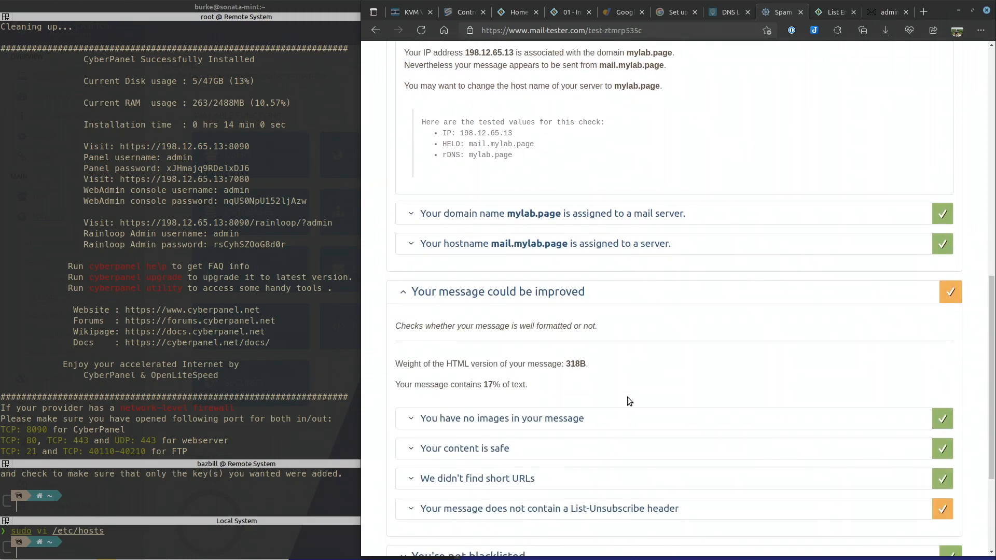
pyautogui.scroll(-2, 627, 396)
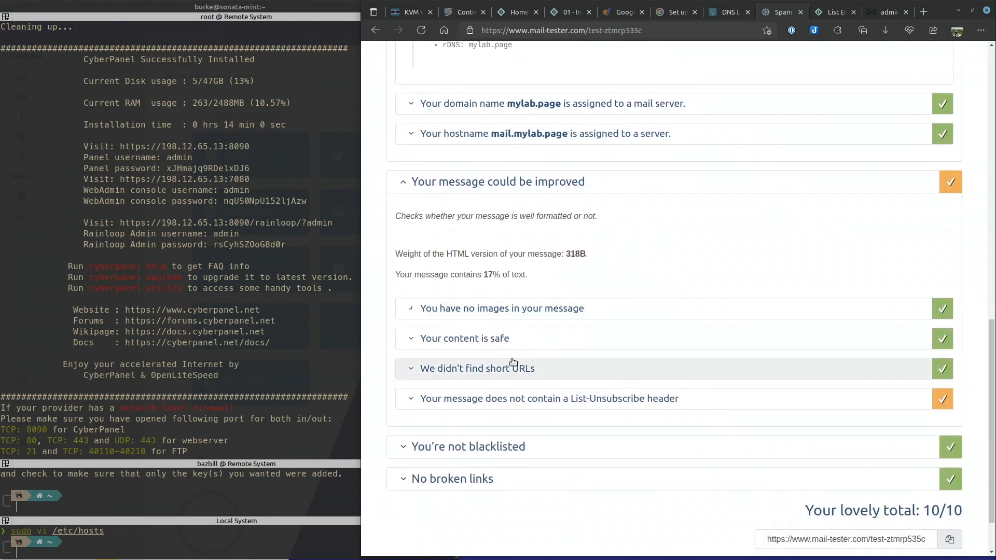
pyautogui.click(659, 403)
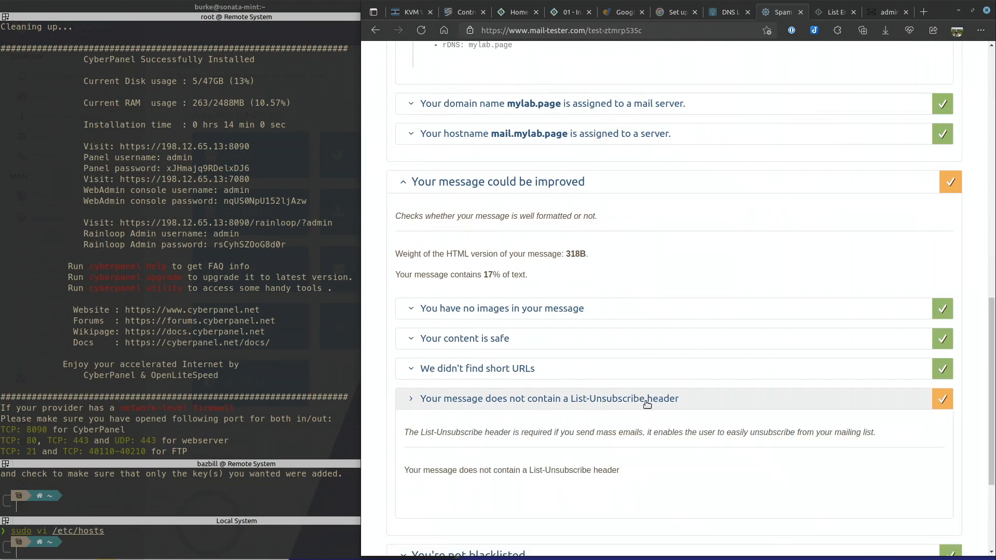
pyautogui.scroll(-4, 689, 412)
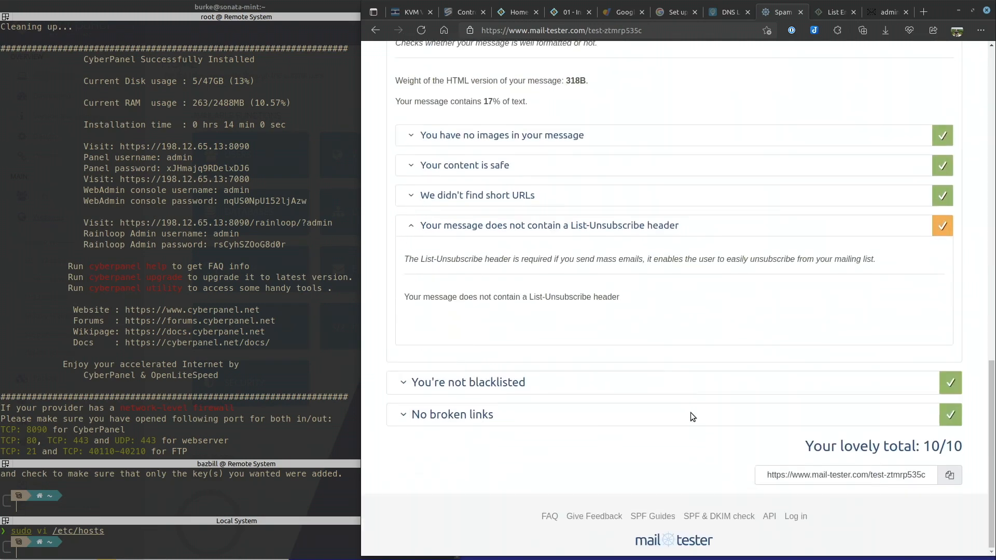
pyautogui.scroll(7, 692, 415)
pyautogui.scroll(8, 692, 415)
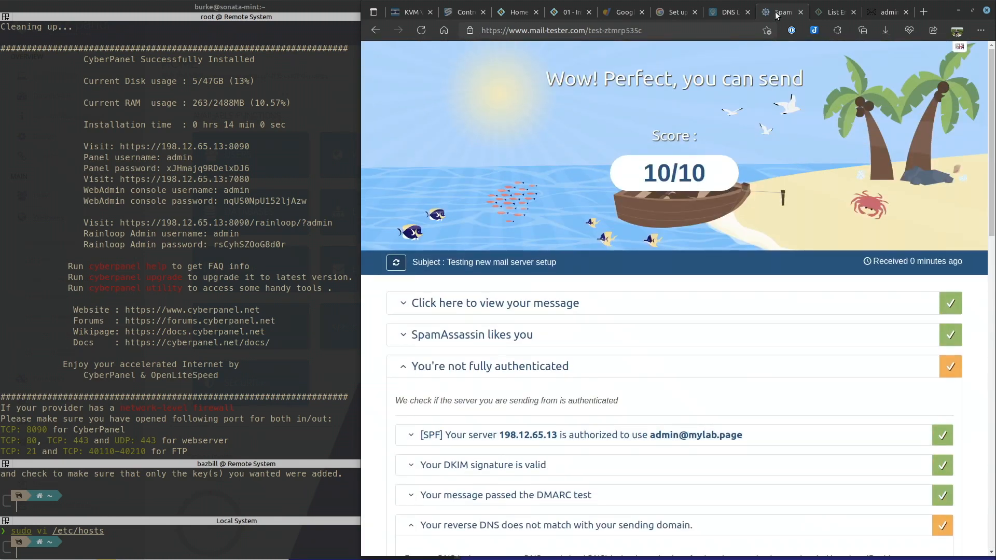
# Step: Review the mylab.page email accounts list and its mail-client settings in CyberPanel
pyautogui.click(836, 14)
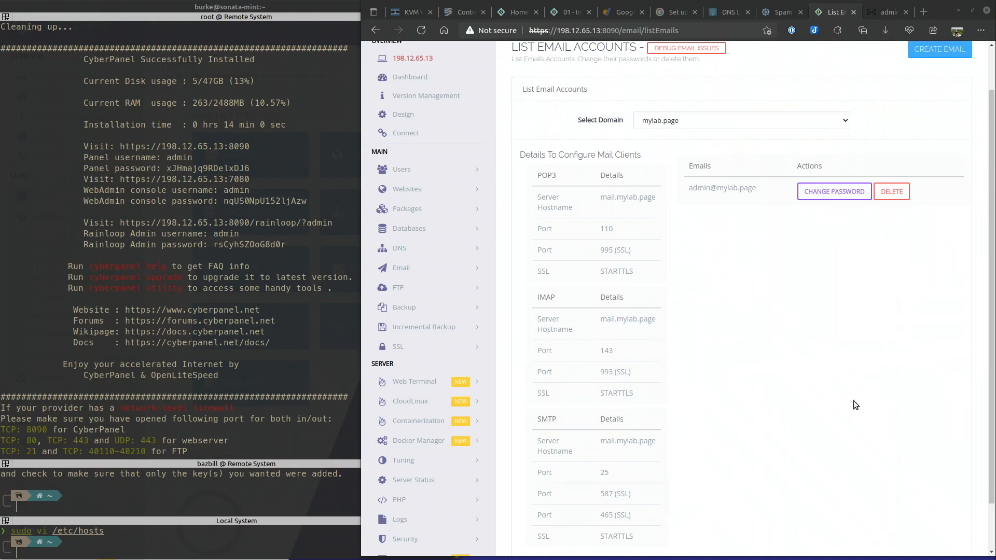
pyautogui.scroll(-1, 712, 392)
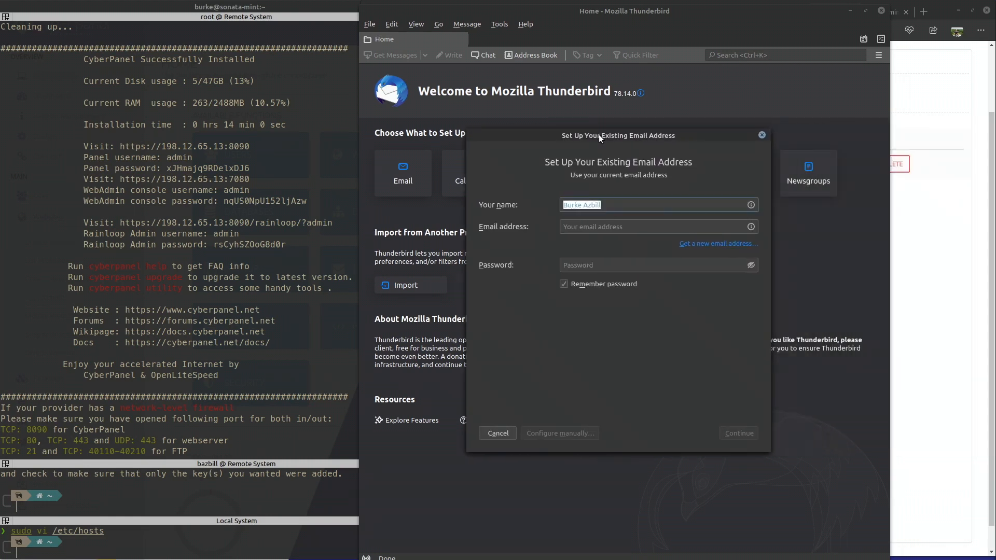
pyautogui.click(612, 228)
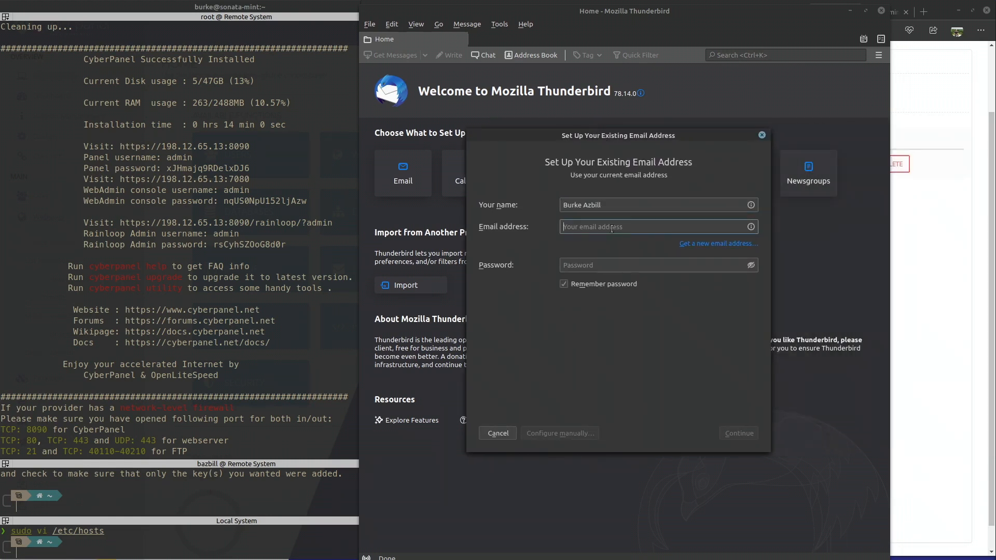
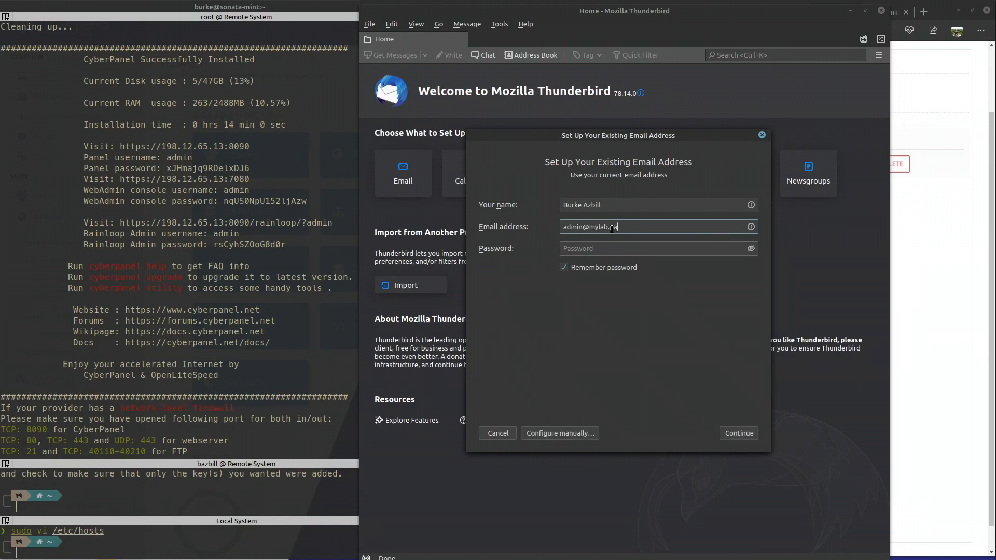
pyautogui.press('Tab')
pyautogui.write('••••••••')
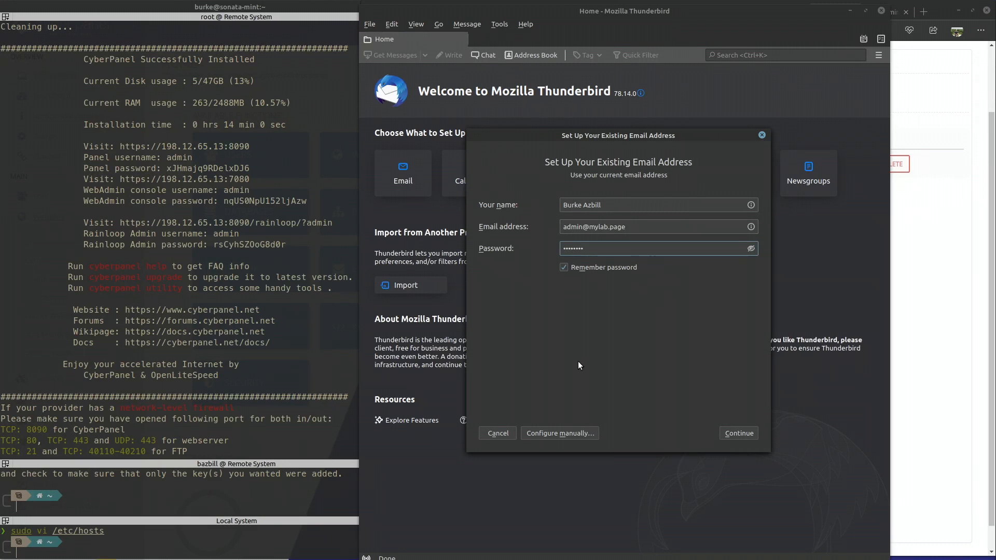
pyautogui.click(557, 431)
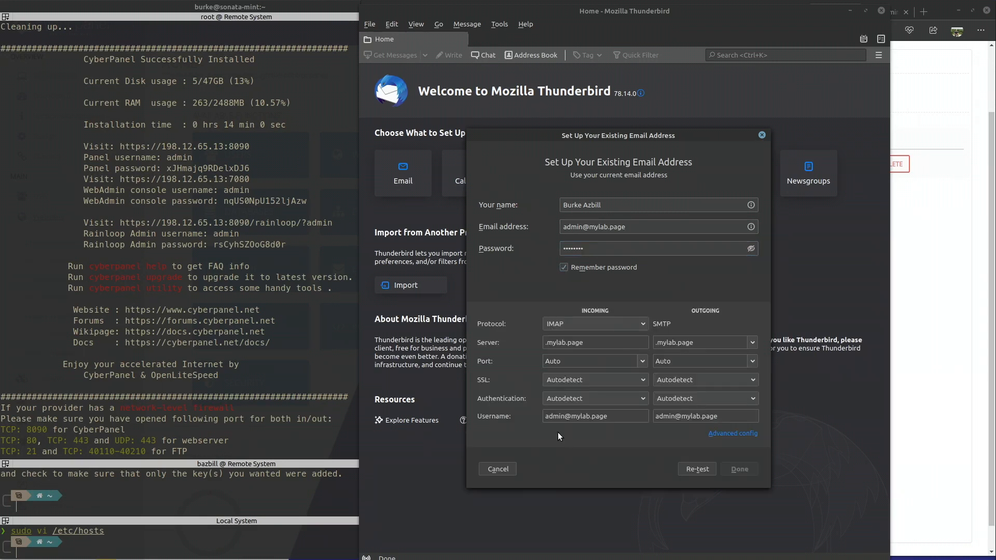
# Step: Set both servers to mail.mylab.page and IMAP to port 993 with normal password
pyautogui.click(544, 344)
pyautogui.write('mail')
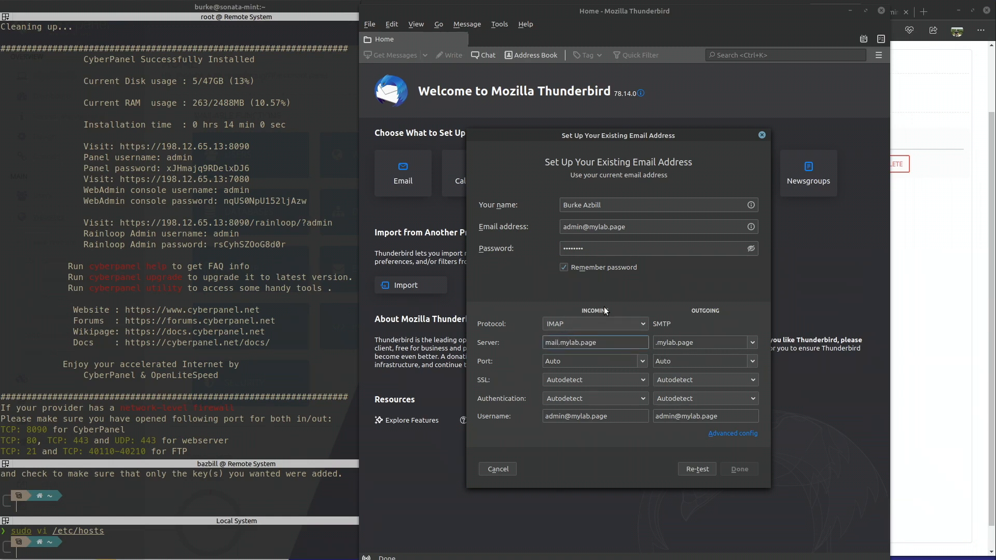
pyautogui.click(656, 343)
pyautogui.write('mail')
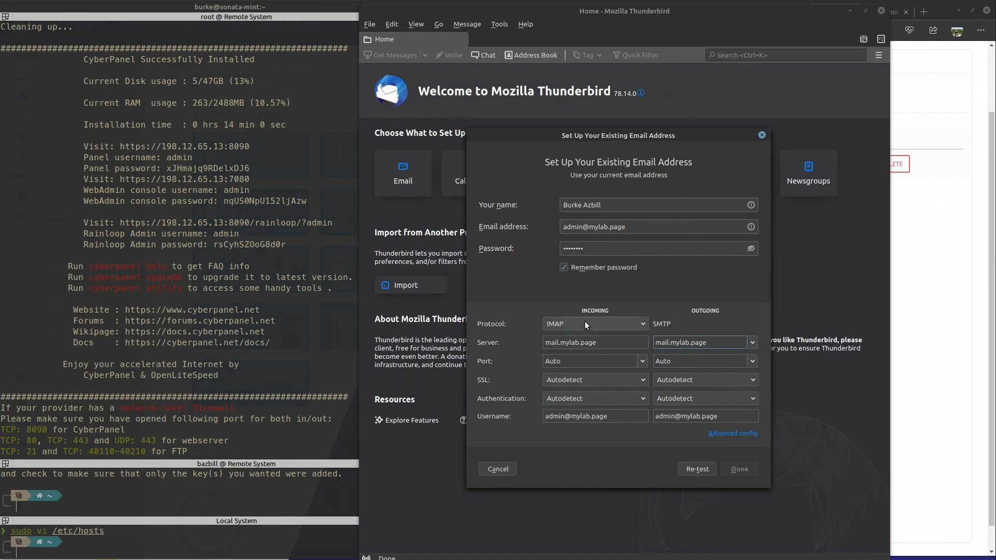
pyautogui.click(643, 362)
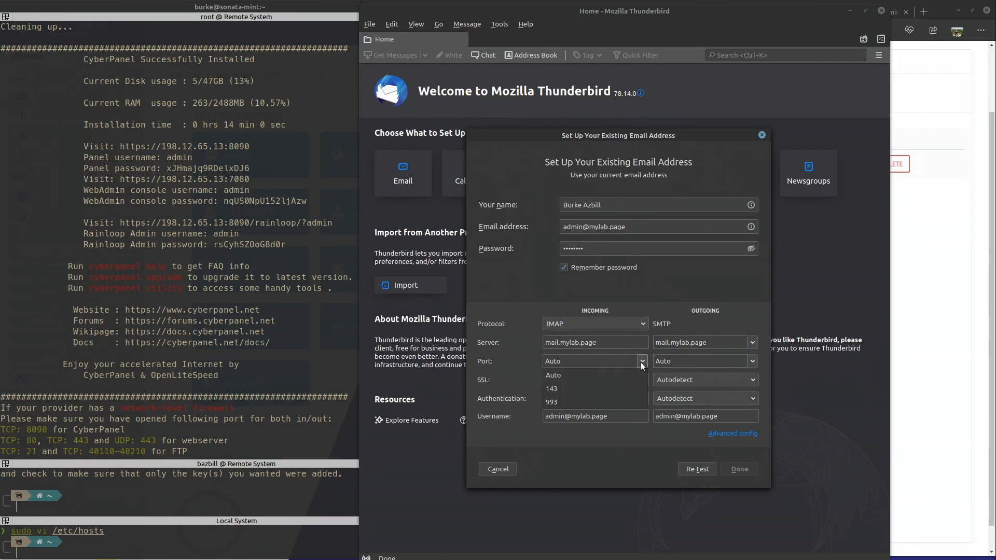
pyautogui.click(562, 402)
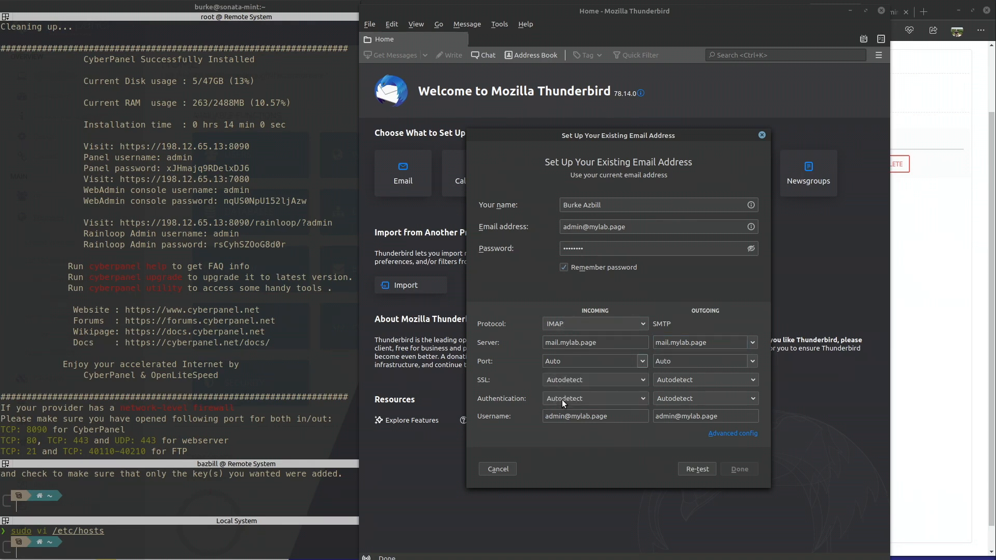
pyautogui.click(626, 398)
pyautogui.click(598, 426)
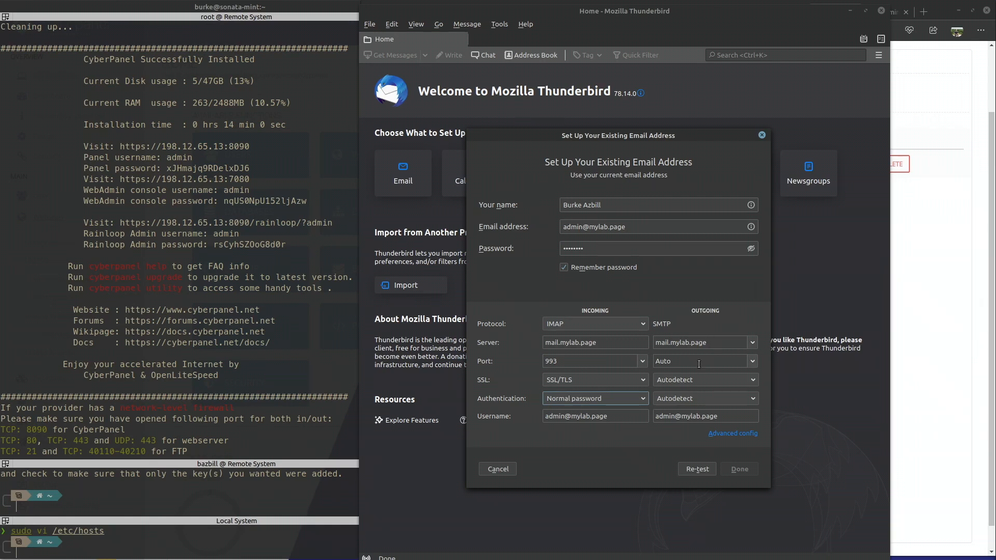
# Step: Set SMTP to SSL/TLS port 465 with normal password, re-test, and create the account
pyautogui.click(752, 363)
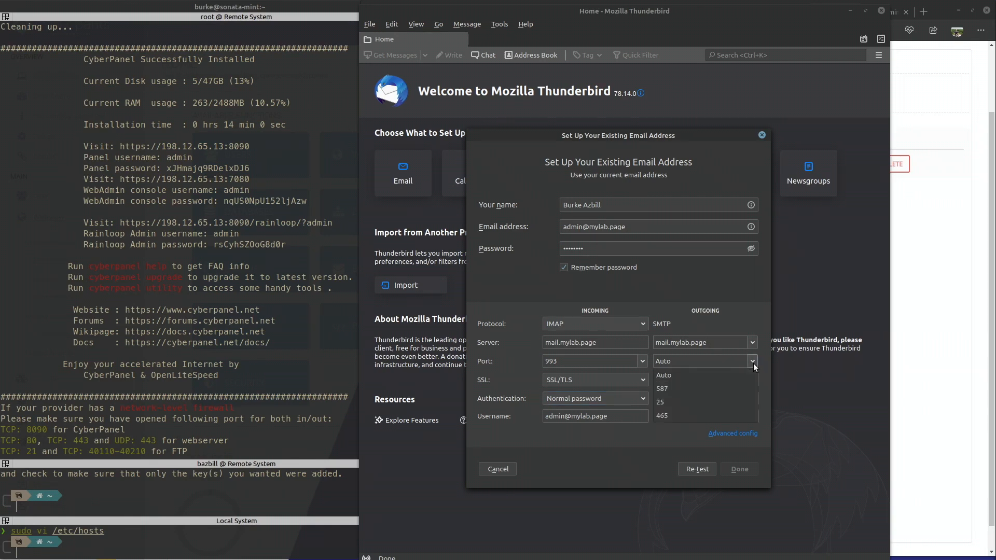
pyautogui.click(704, 384)
pyautogui.click(693, 397)
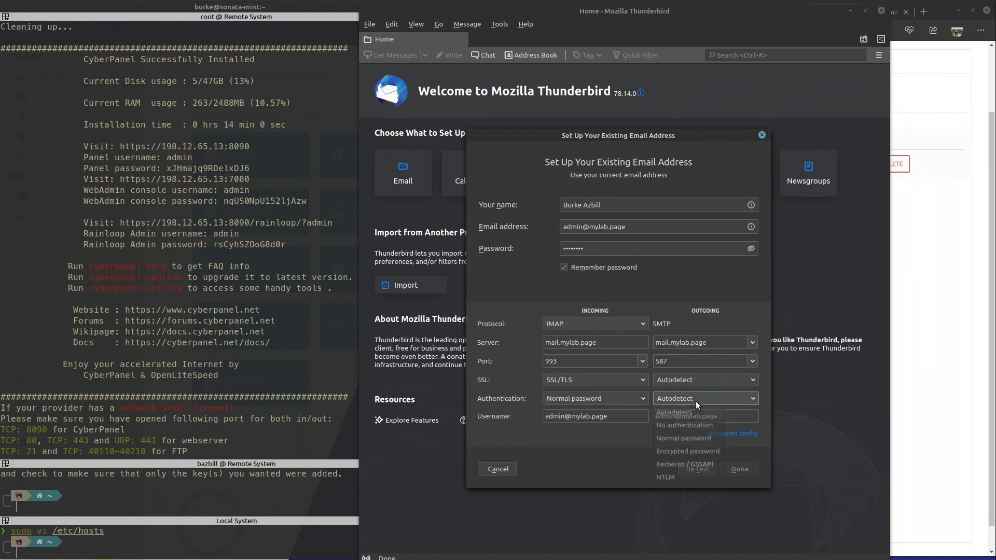
pyautogui.click(699, 440)
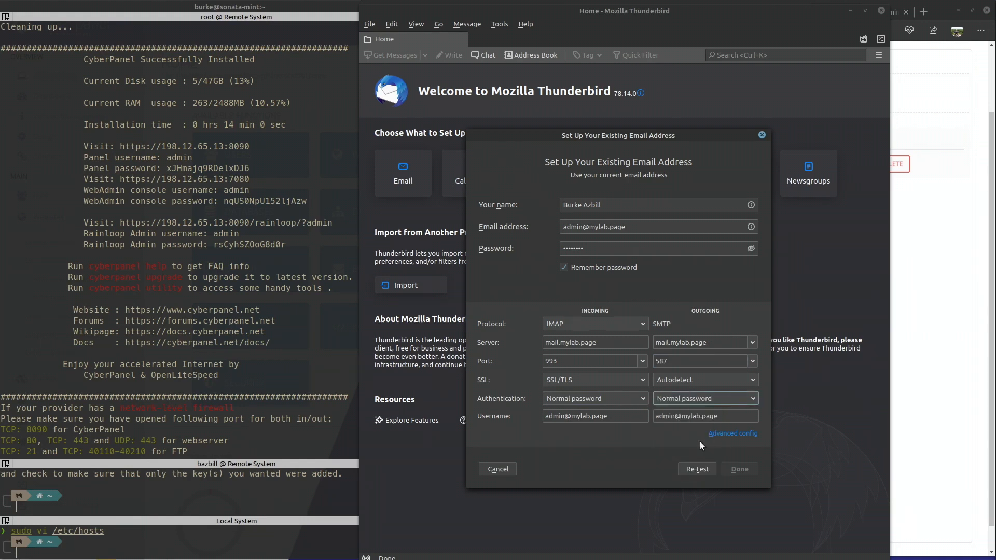
pyautogui.click(704, 377)
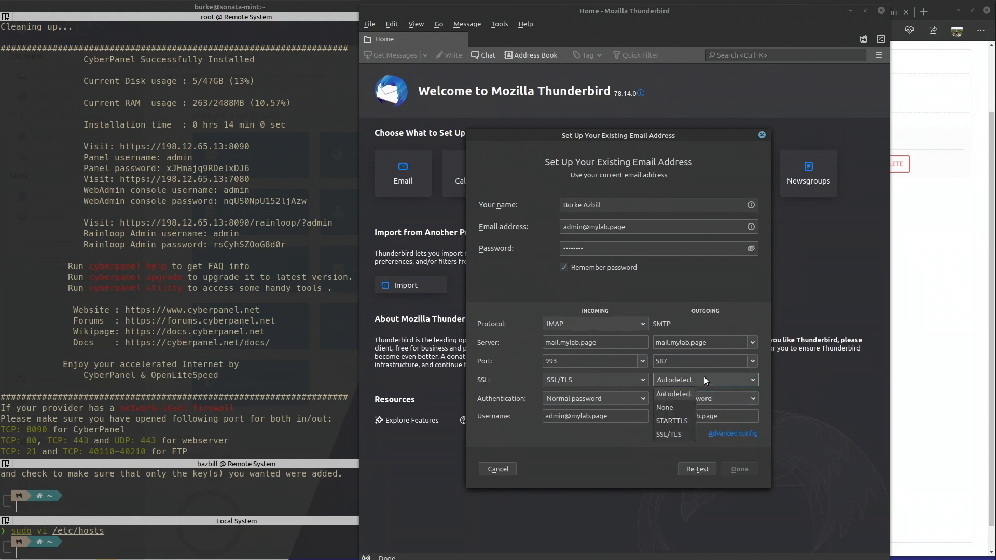
pyautogui.click(674, 434)
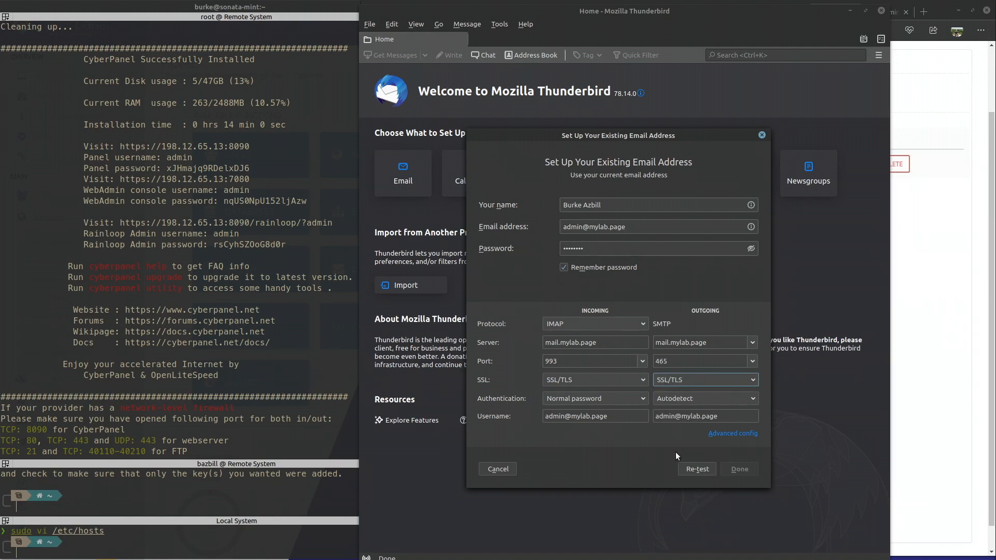
pyautogui.click(694, 468)
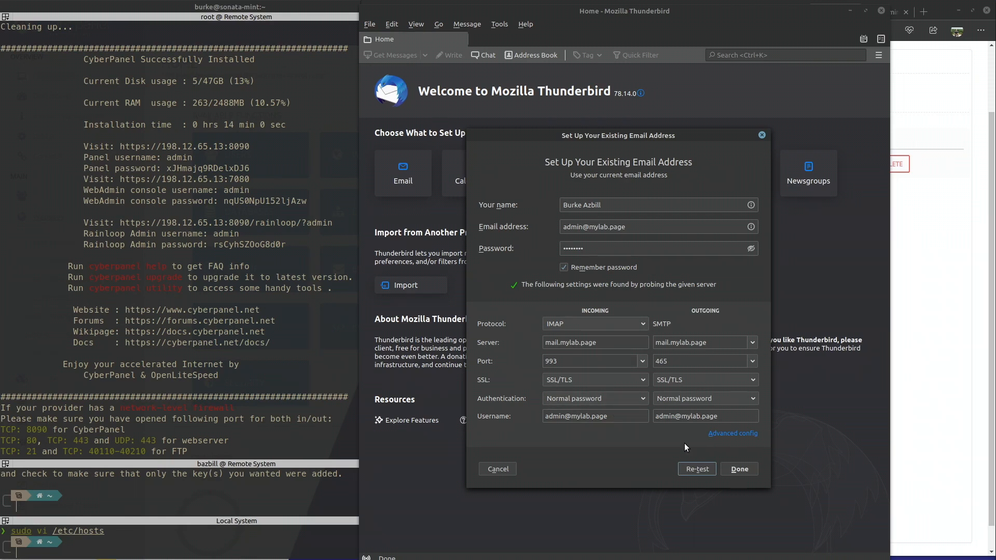
pyautogui.click(744, 469)
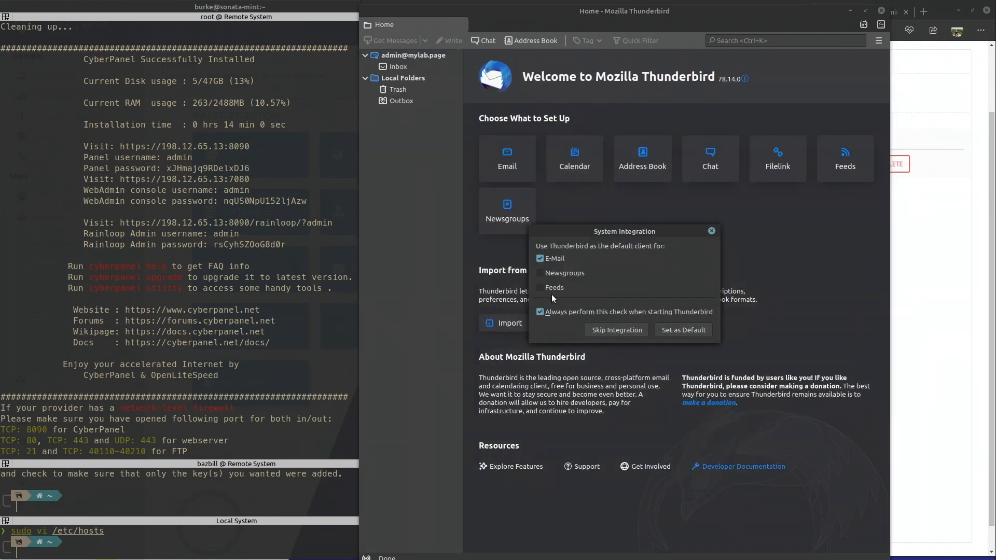
# Step: Skip the default-client prompt and reply to 'Re: Testing mail from new CyberPanel system' in the Inbox
pyautogui.click(614, 331)
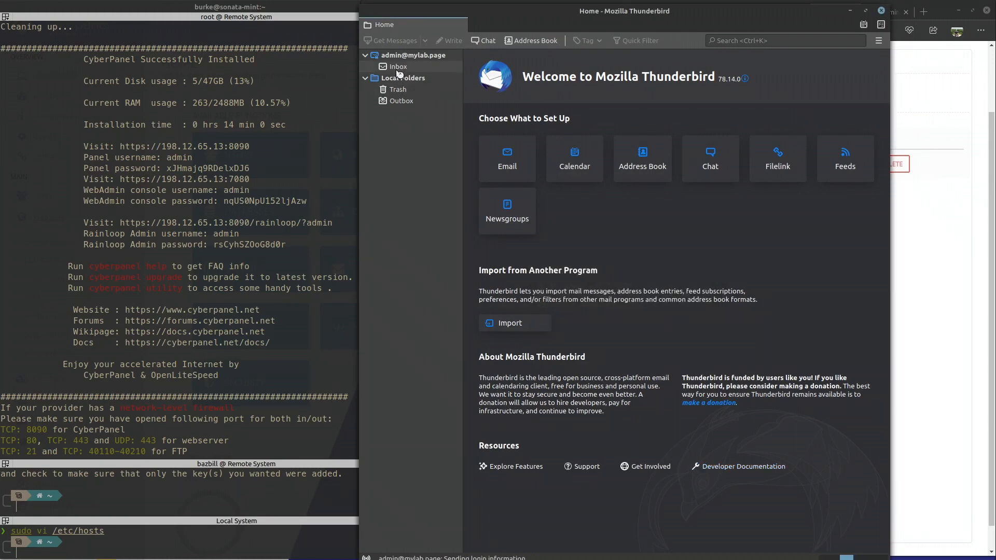
pyautogui.click(398, 69)
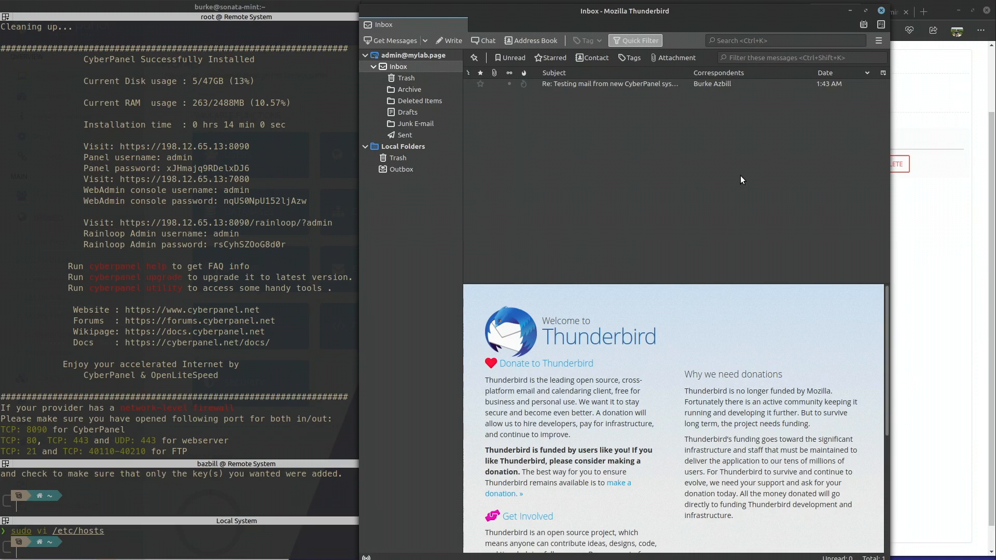
pyautogui.click(569, 84)
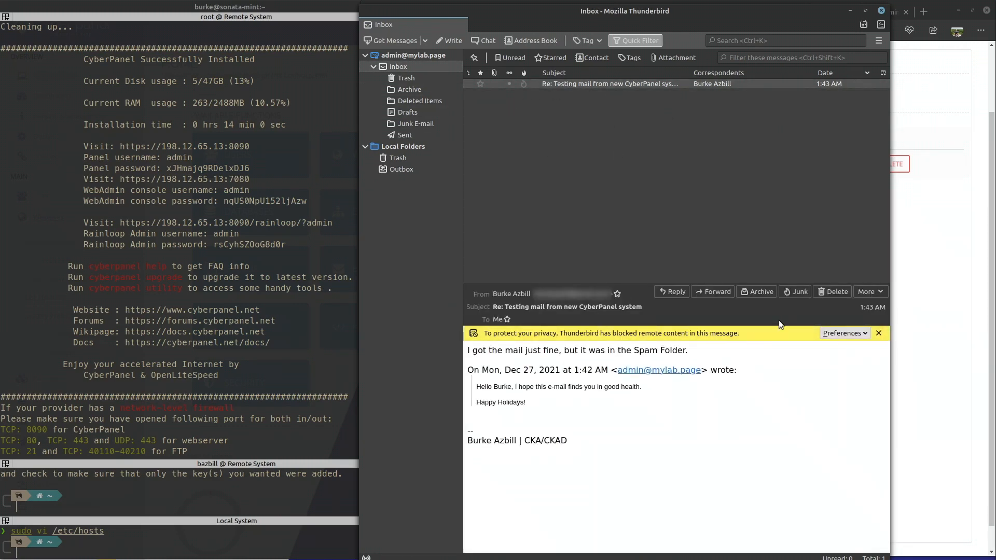
pyautogui.click(677, 292)
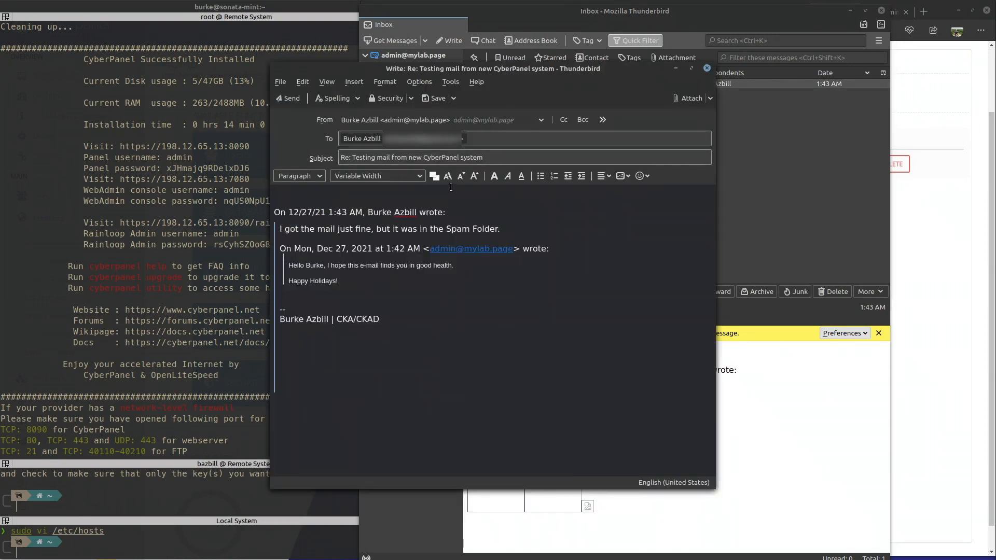
# Step: Send the reply 'The e-mail system appears to be working. We even scored a 10/10 on the mail-test!'
pyautogui.write('The e-mail system appears to be wr')
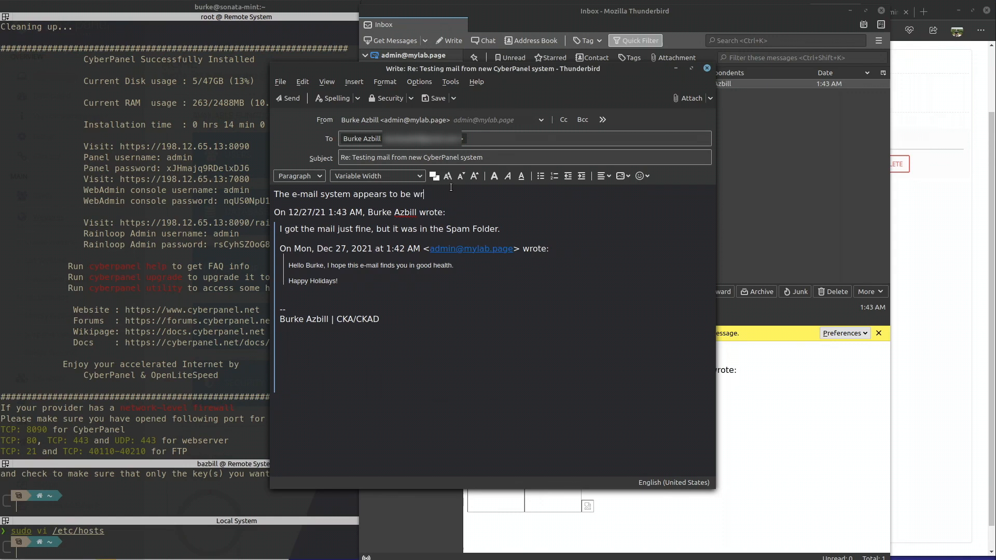
pyautogui.press('BackSpace')
pyautogui.write('orking. We even scored a 10/10 ')
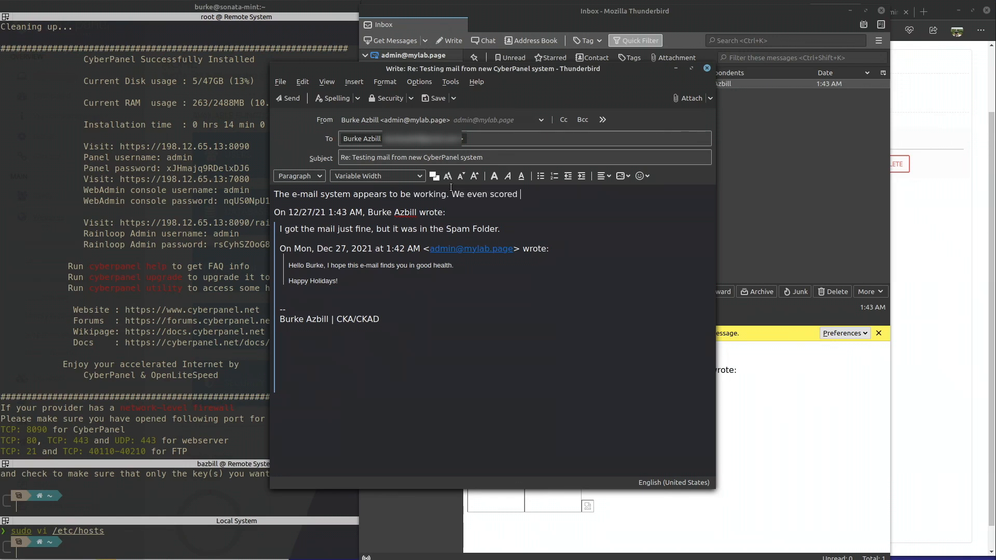
pyautogui.write('on the mail-test!')
pyautogui.click(291, 101)
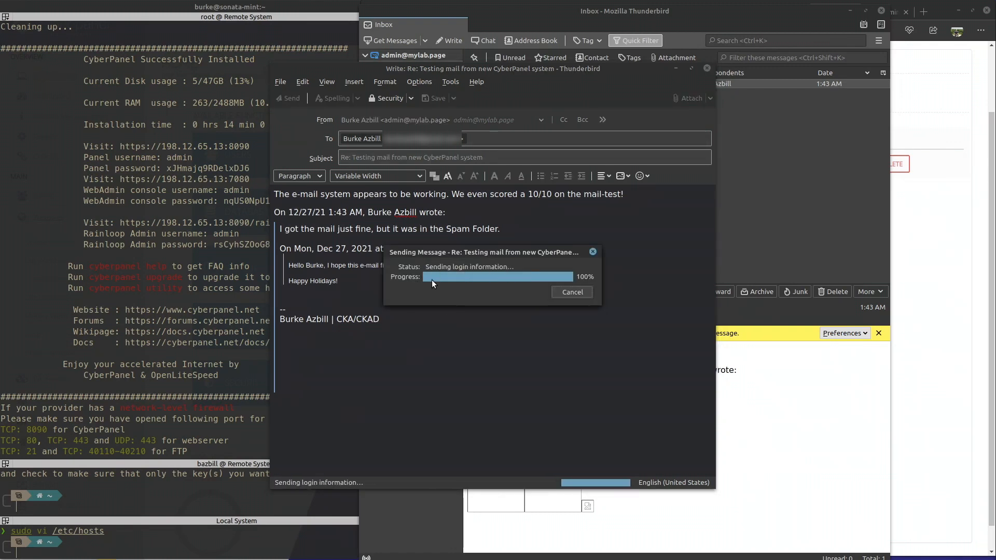